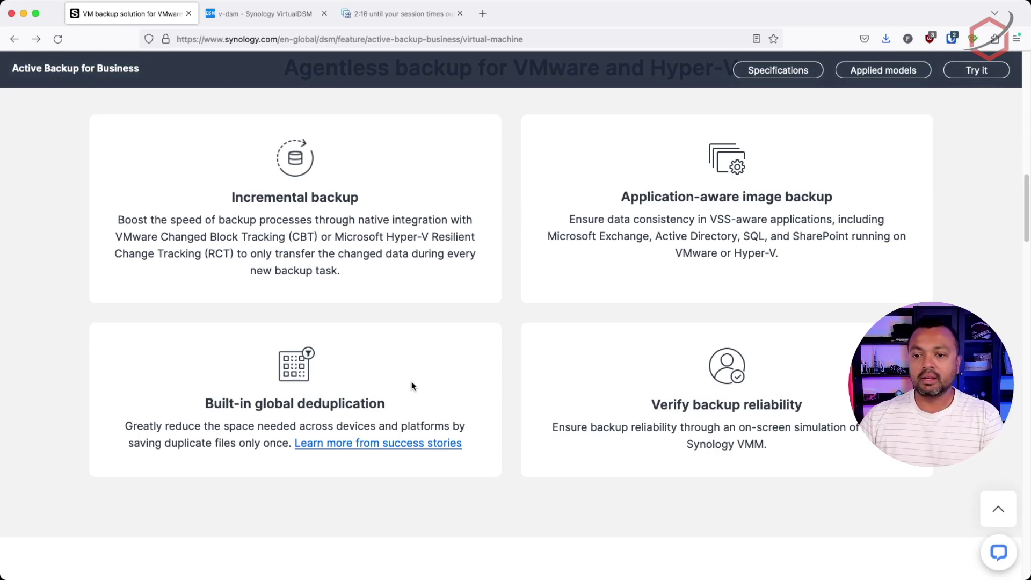
Review the backup verification, 3-2-1 backup rule and self-service recovery portal sections of Synology's virtual machine backup page.
drag(651, 407, 800, 409)
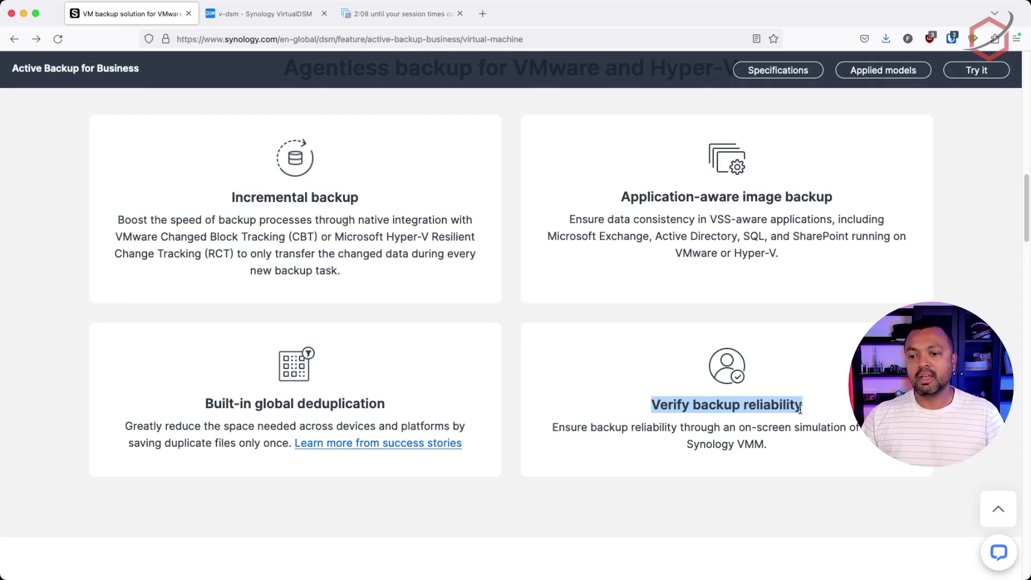
click(809, 413)
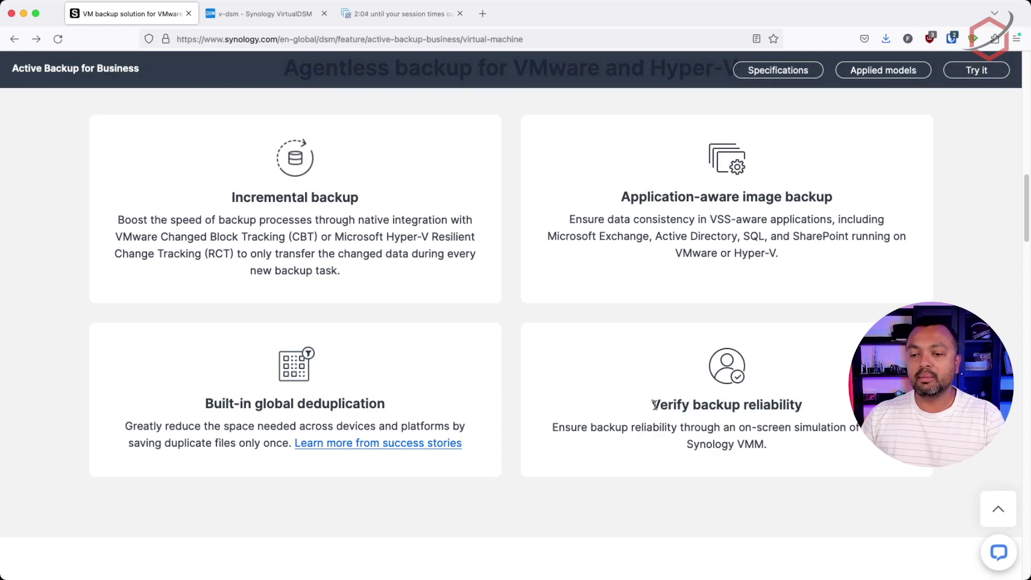
drag(654, 406, 804, 403)
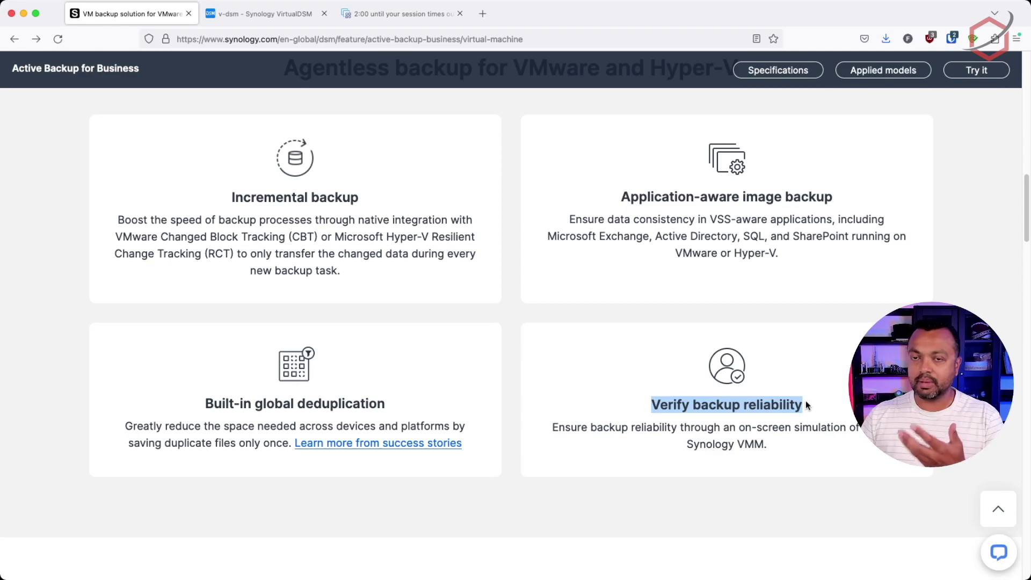
click(806, 403)
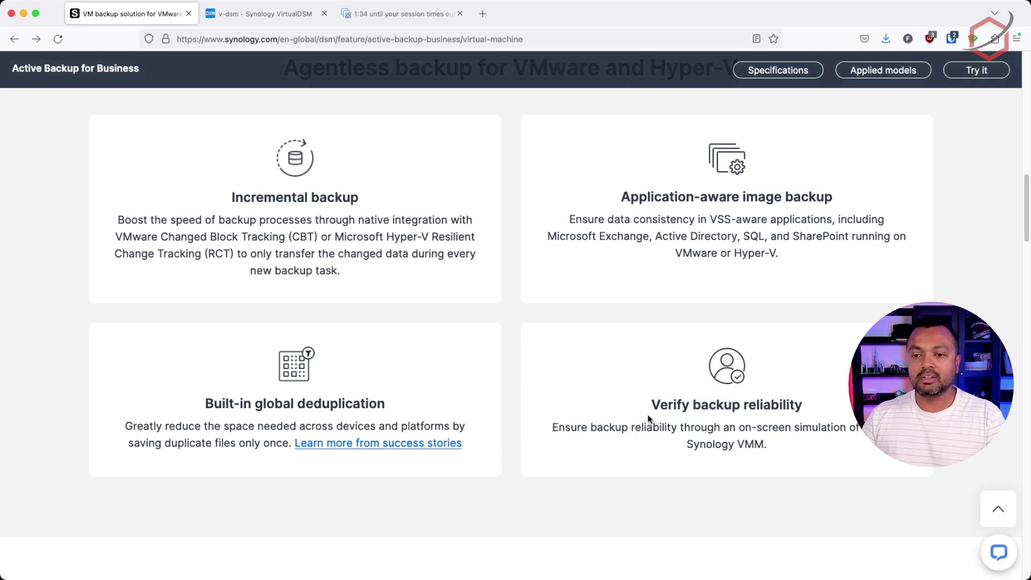
scroll(746, 407, down, 3)
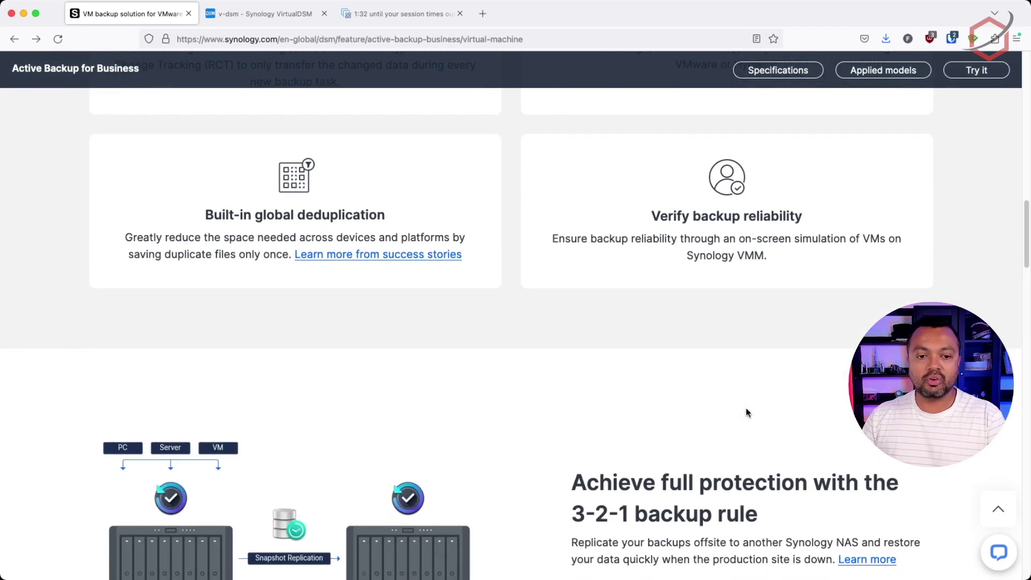
scroll(747, 411, down, 4)
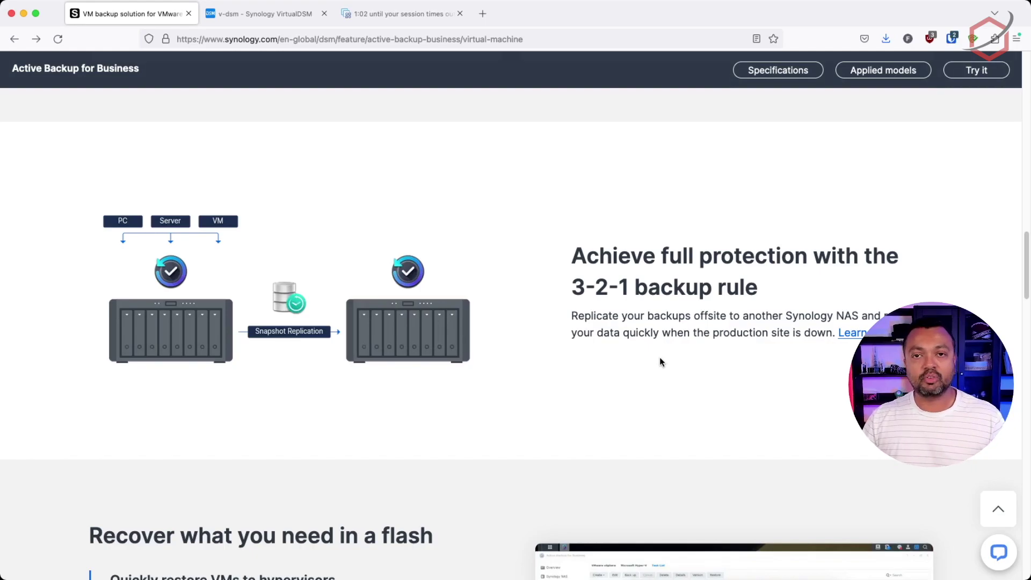
scroll(660, 358, down, 7)
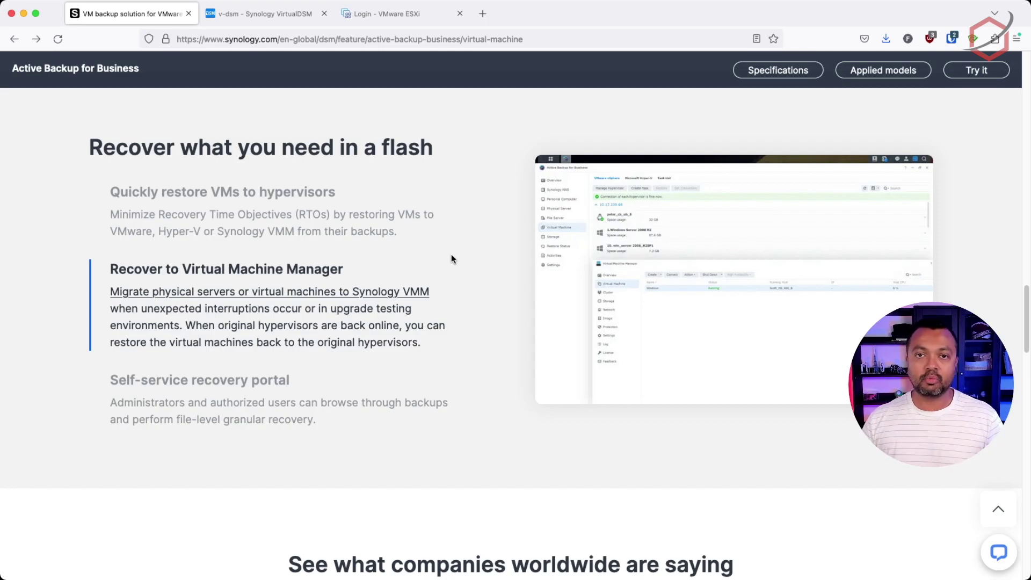
click(263, 380)
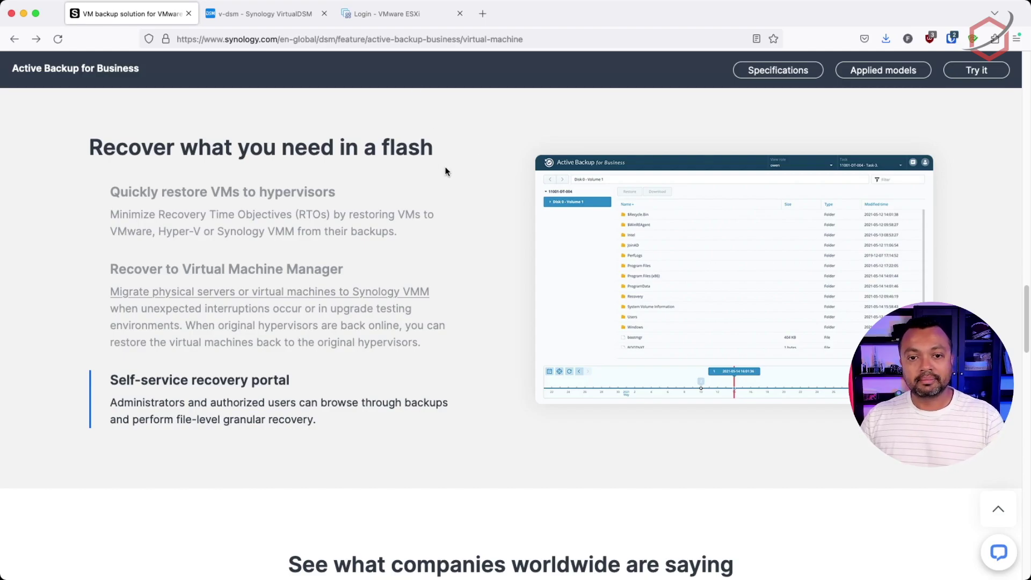
Switch to the Synology DSM desktop and check the ActiveBackupforBusiness shared folder in File Station, closing it again.
click(263, 13)
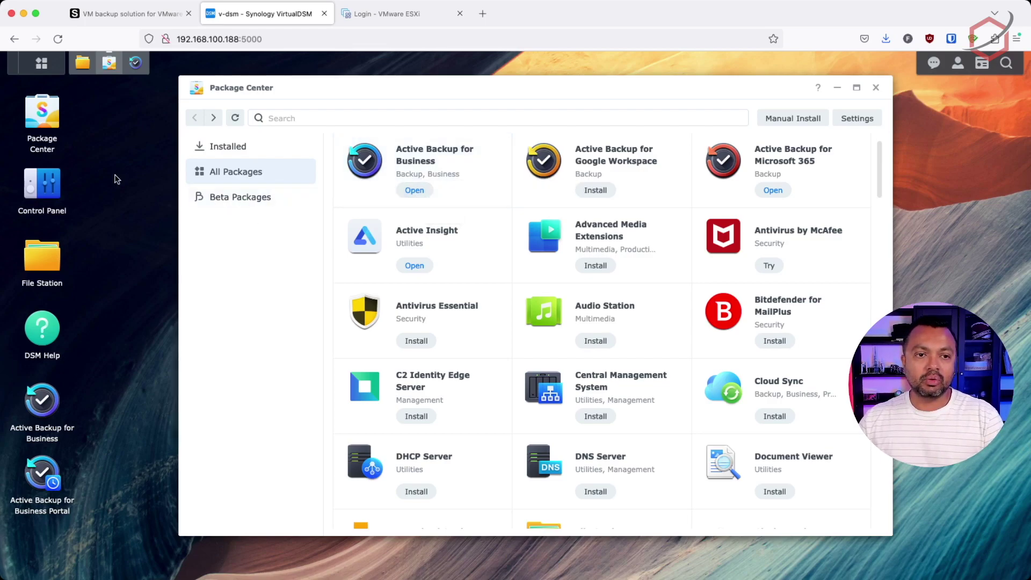
click(51, 251)
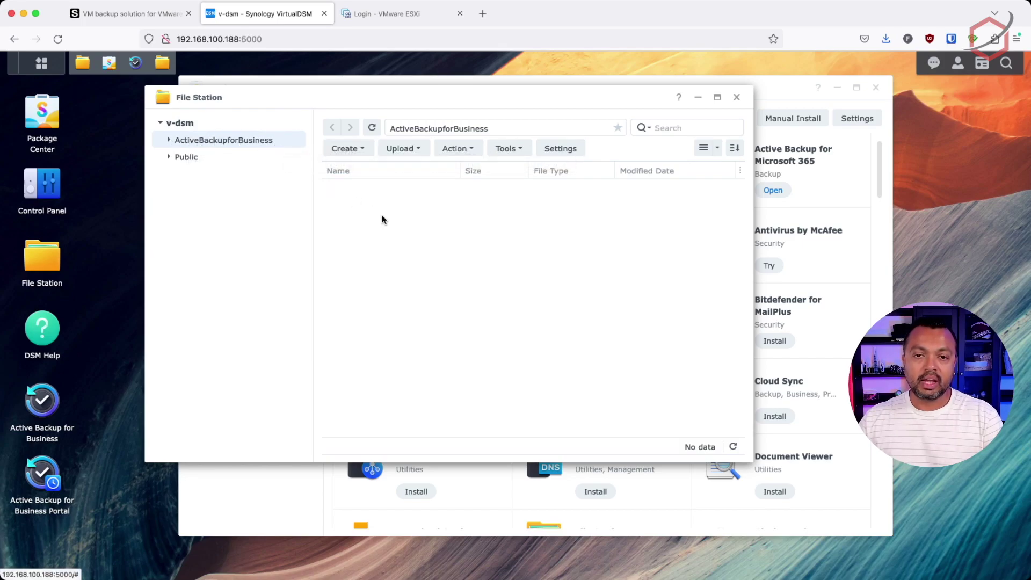
click(737, 100)
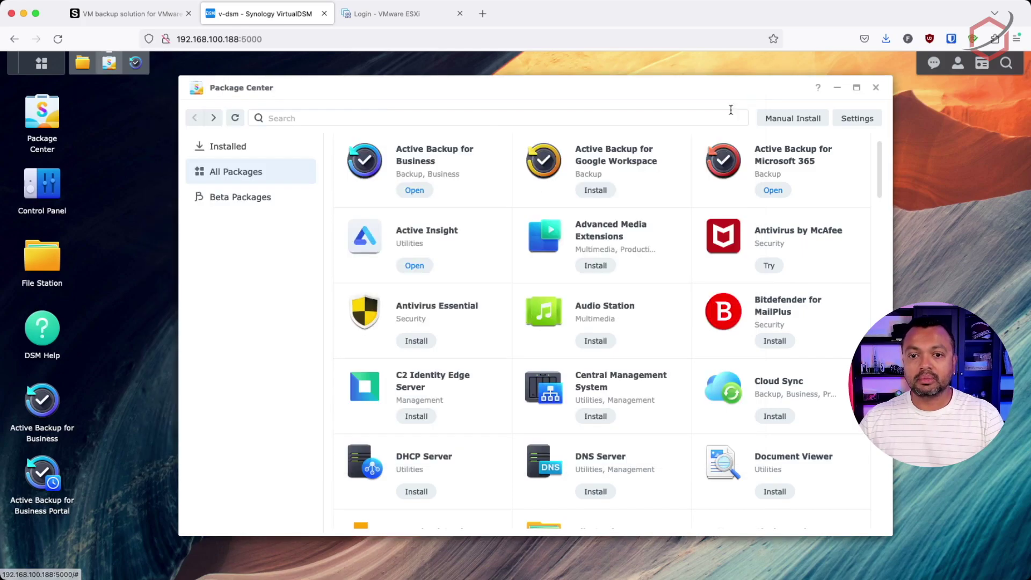
Launch Active Backup for Business from its package listing, minimize Package Center and move the backup window higher on the desktop.
click(414, 190)
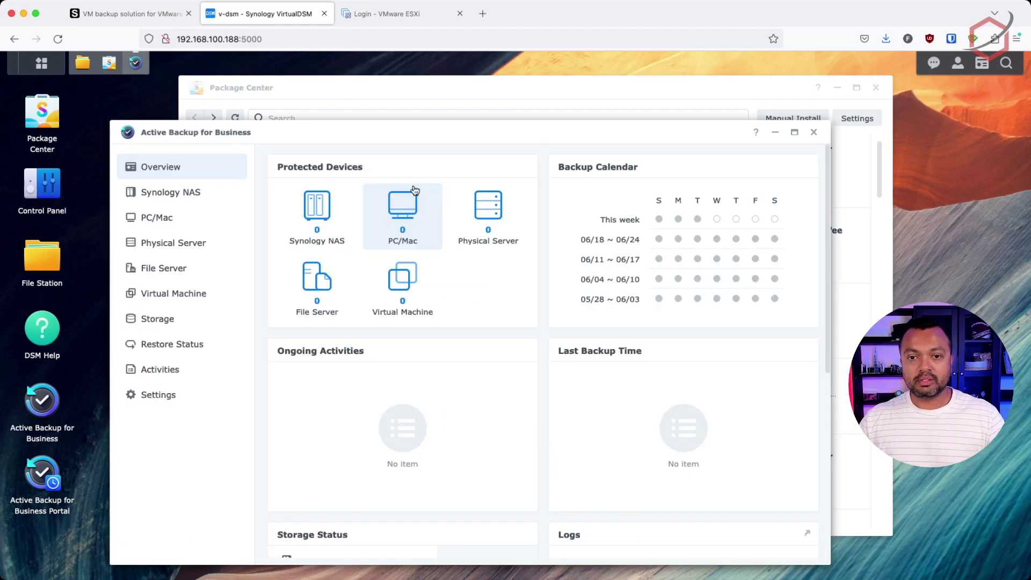
click(837, 94)
drag(672, 131, 665, 91)
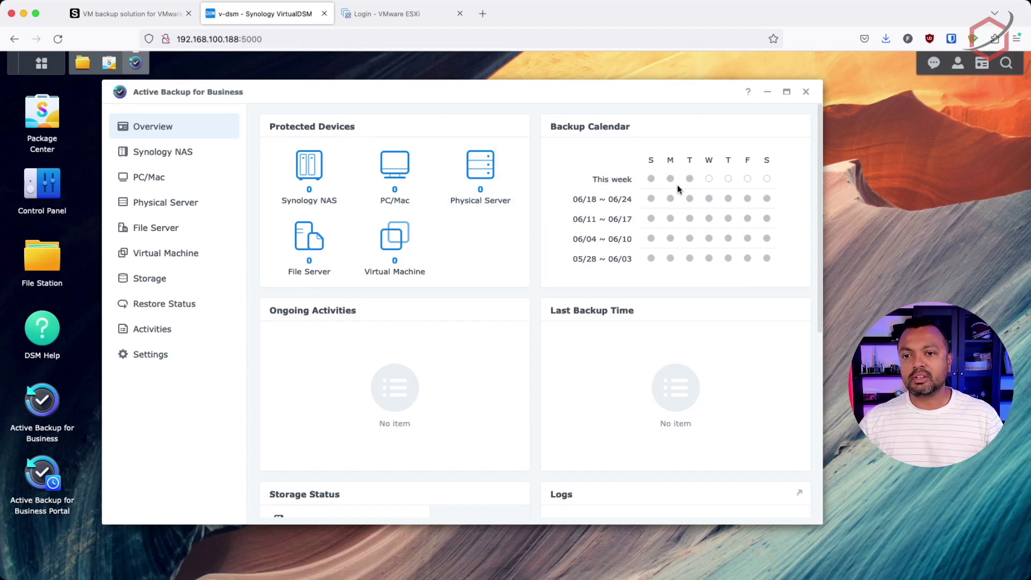
mouse_move(652, 200)
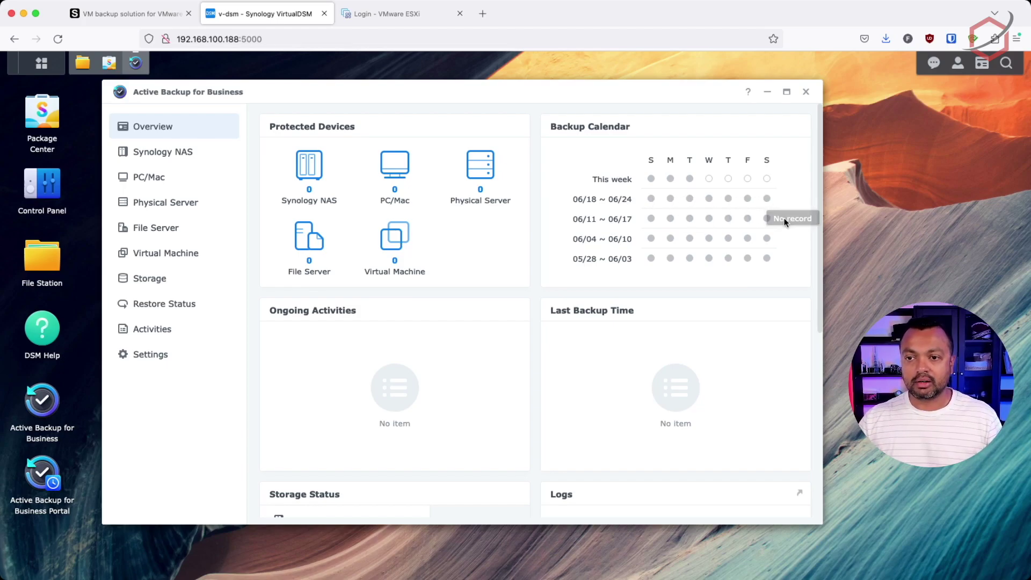
Look at the File Server backup section and return to the VMware vSphere view for virtual machines.
click(178, 257)
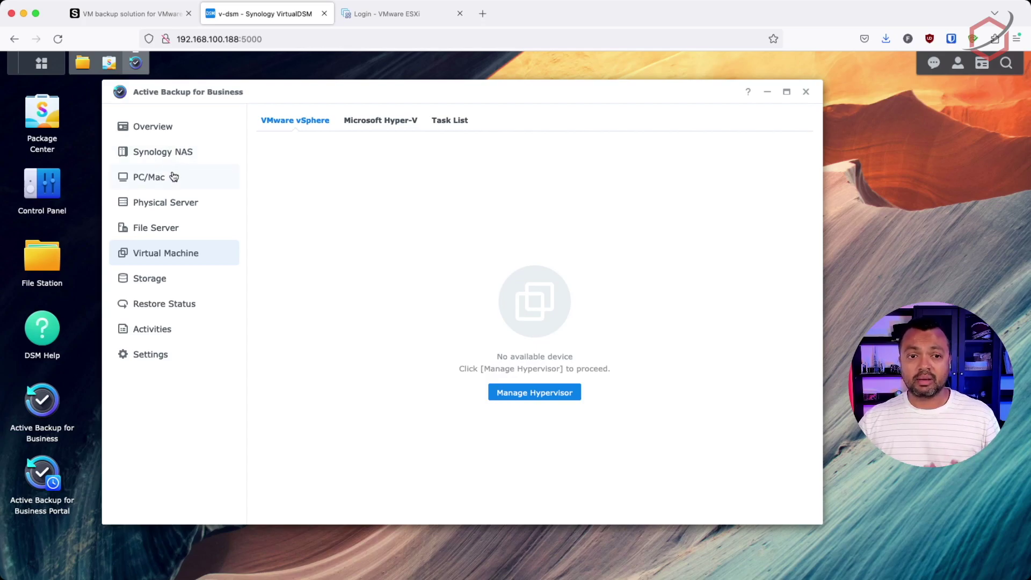
click(174, 232)
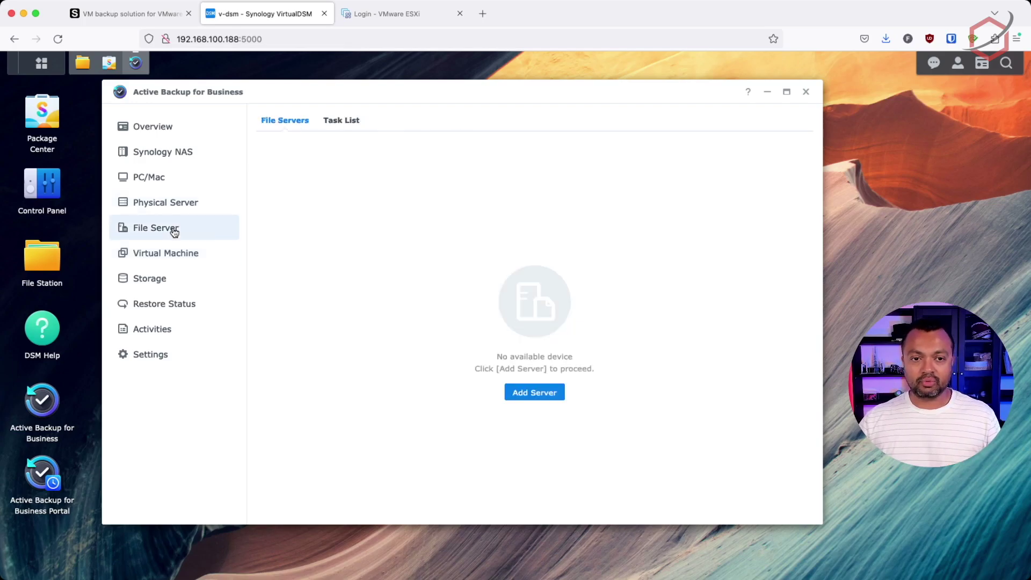
click(179, 255)
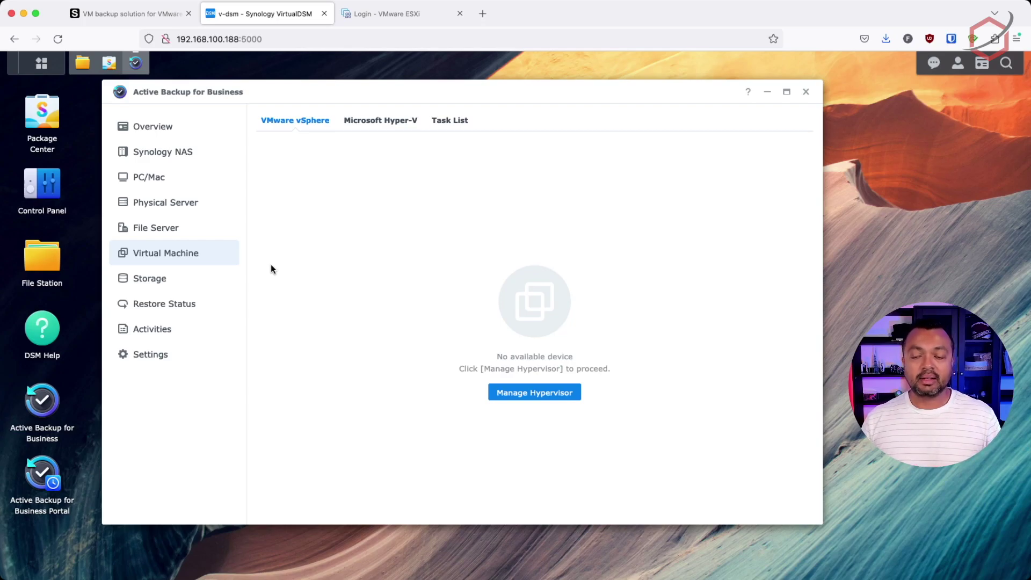
Start adding a VMware hypervisor and set its server address to 192.168.130.92, copied from the ESXi host's web address.
click(522, 397)
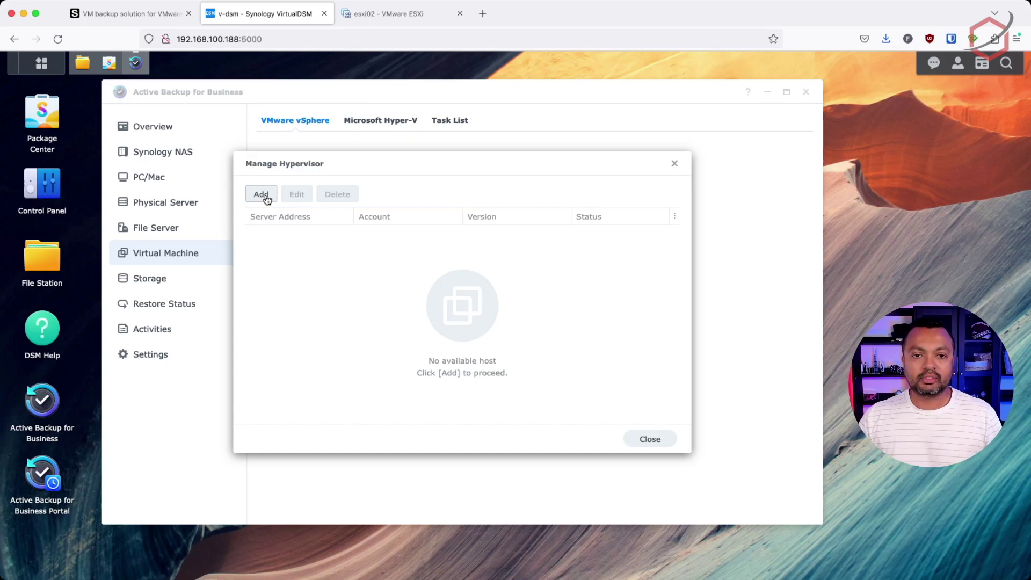
click(265, 196)
click(420, 201)
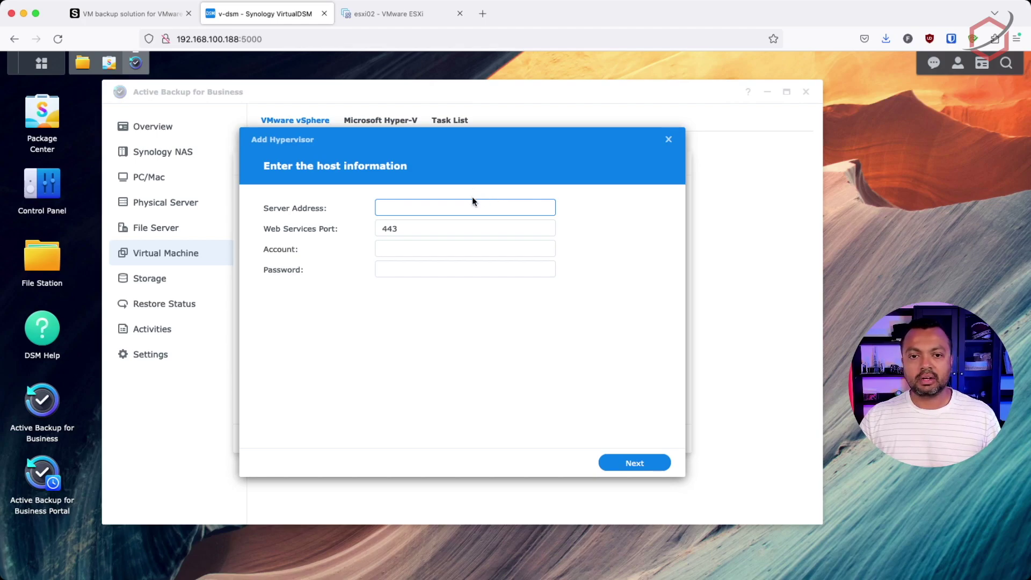
click(395, 14)
click(257, 40)
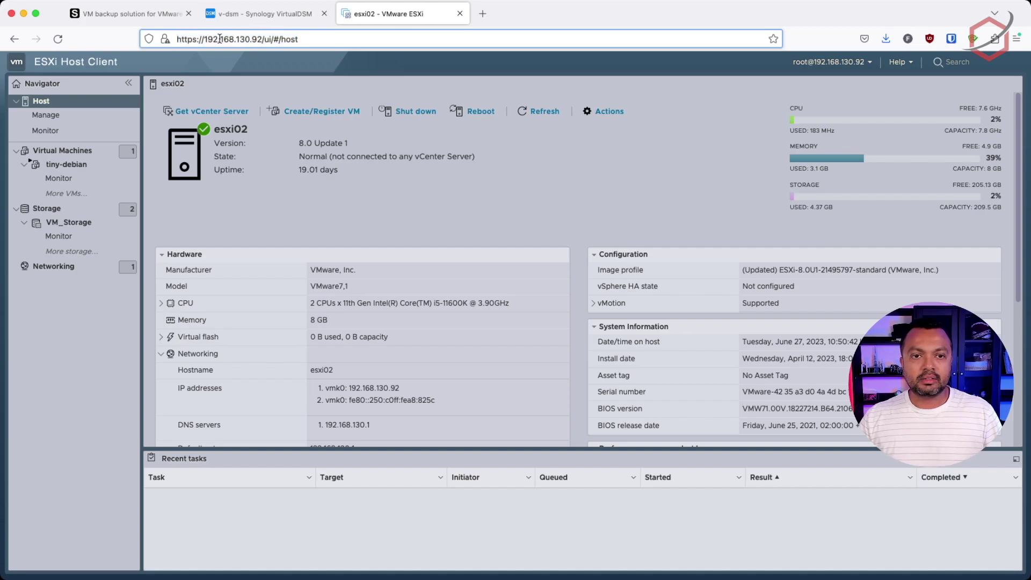
drag(204, 39, 262, 39)
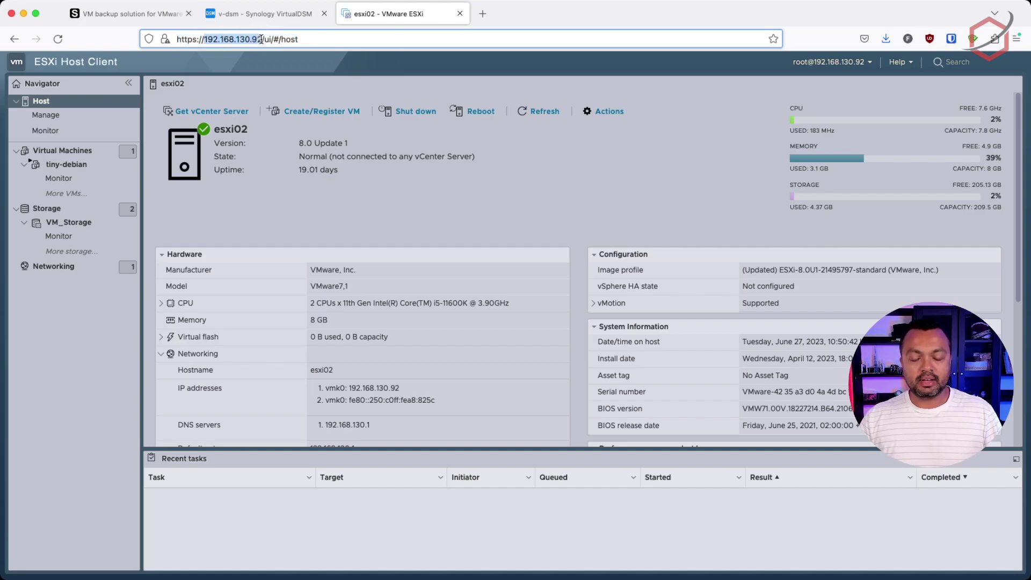
key(super+c)
click(272, 13)
key(super+v)
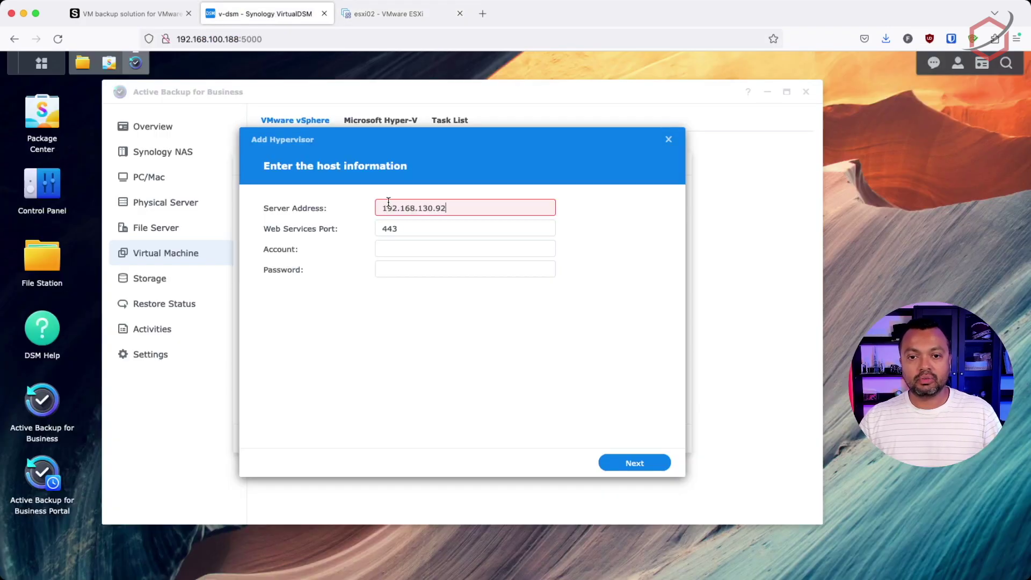
Enter root as the hypervisor account, leaving the web services port at 443, and paste the account password.
click(437, 225)
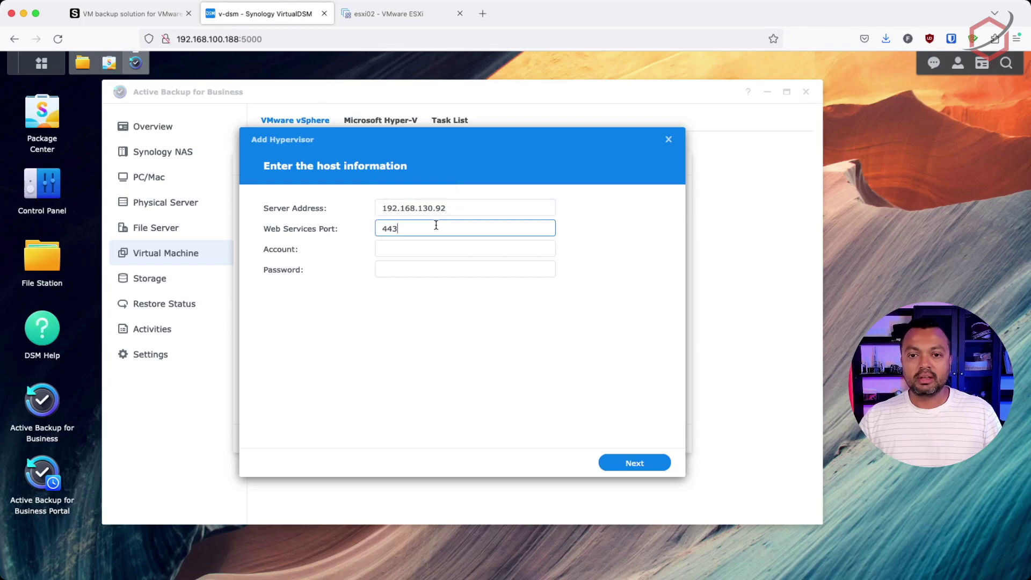
click(397, 253)
click(391, 12)
click(335, 44)
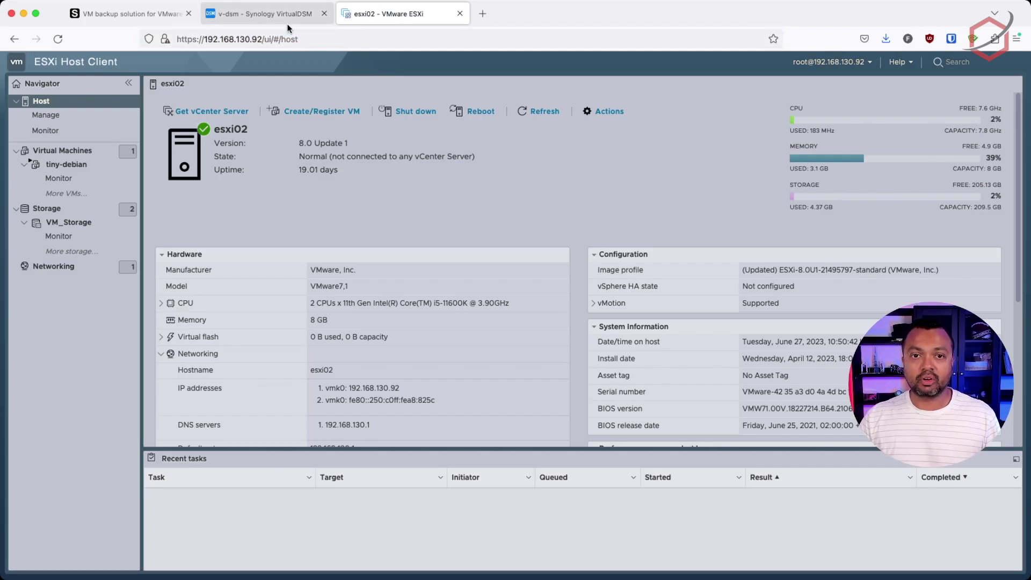
click(258, 13)
click(453, 248)
text(root)
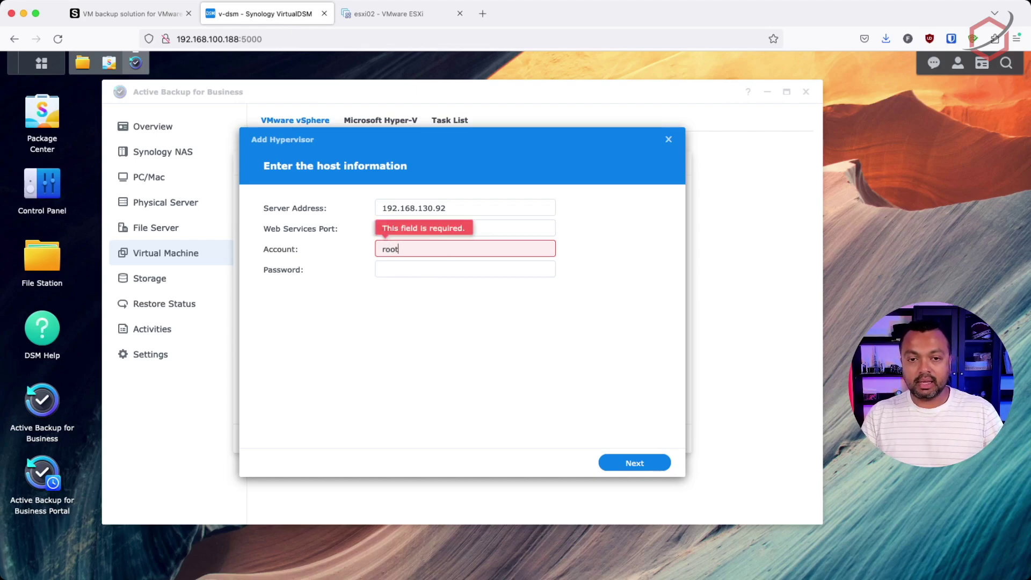
key(Tab)
key(super+Tab)
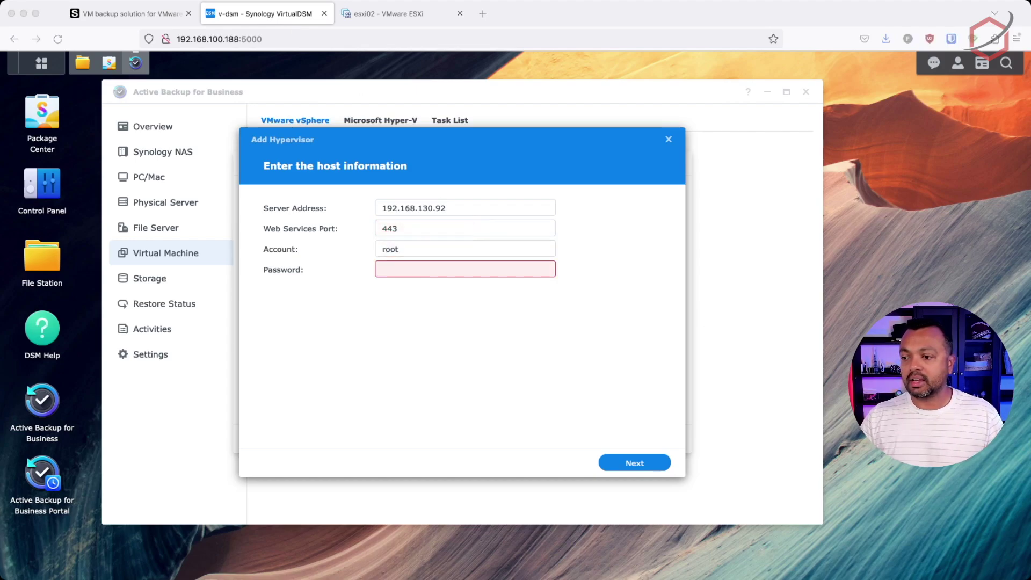
click(452, 268)
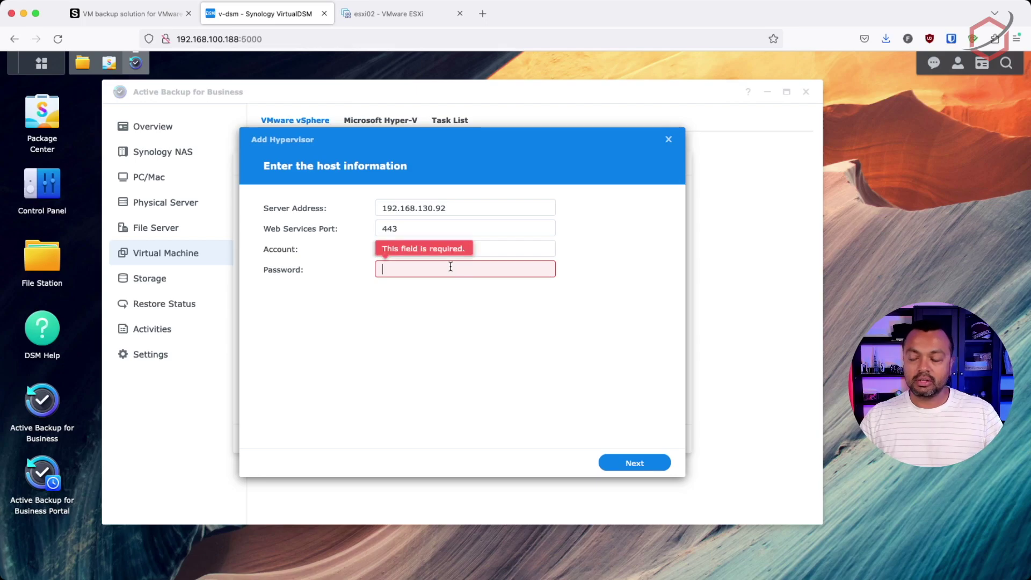
key(super+v)
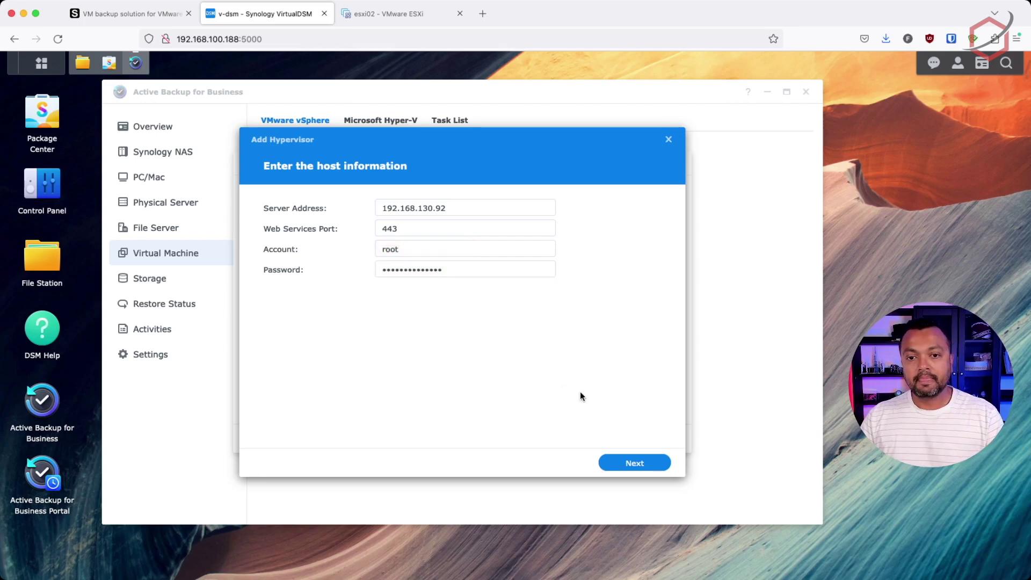
Submit the host information, trust the ESXi host's certificate, finish adding the hypervisor and close the hypervisor manager.
click(643, 465)
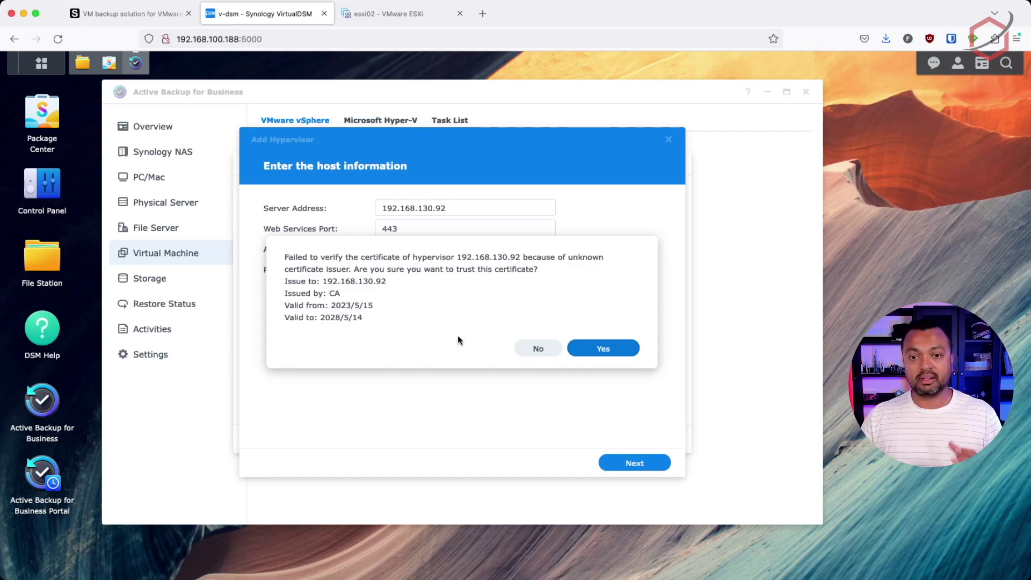
click(397, 13)
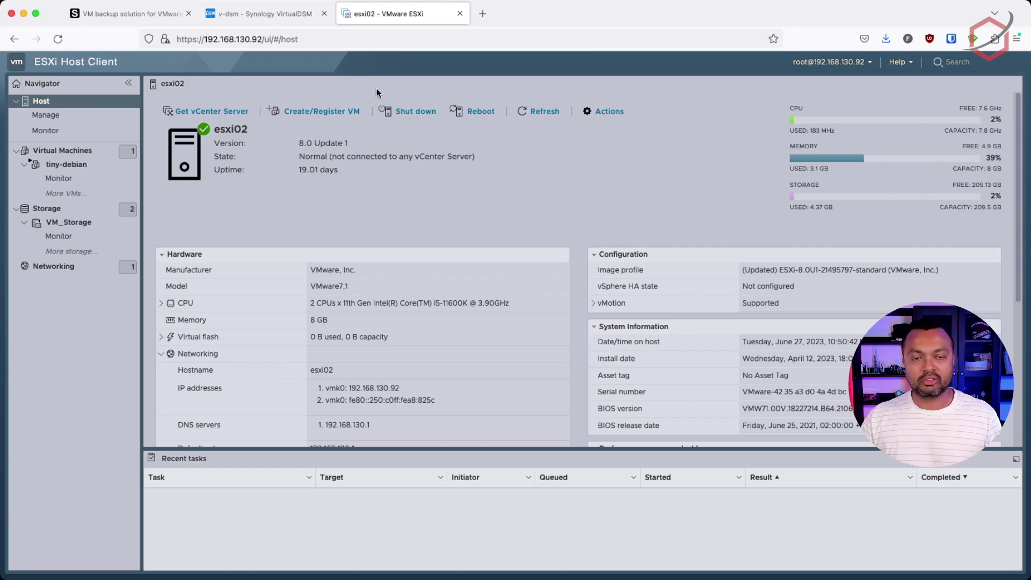
click(293, 18)
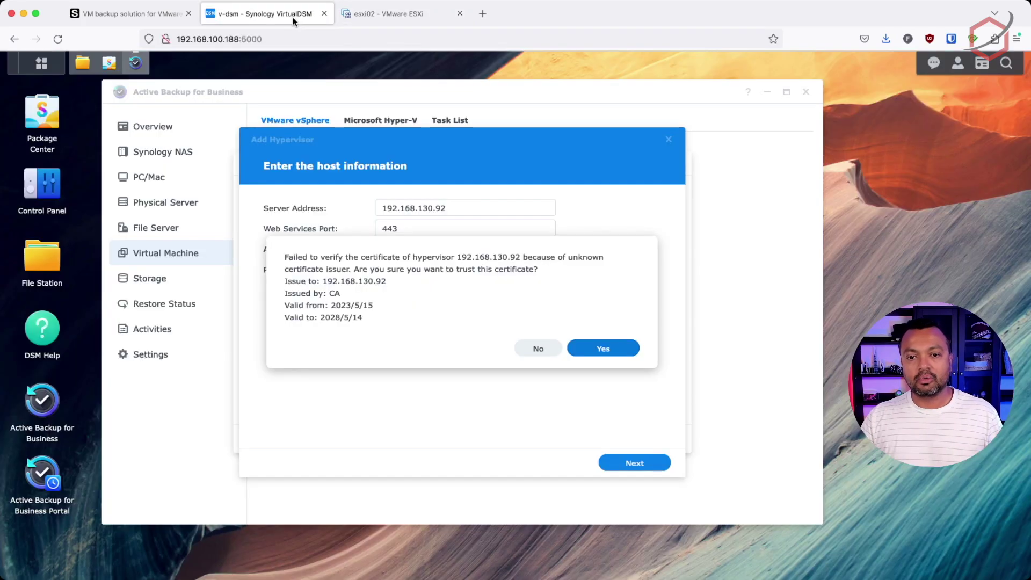
click(603, 350)
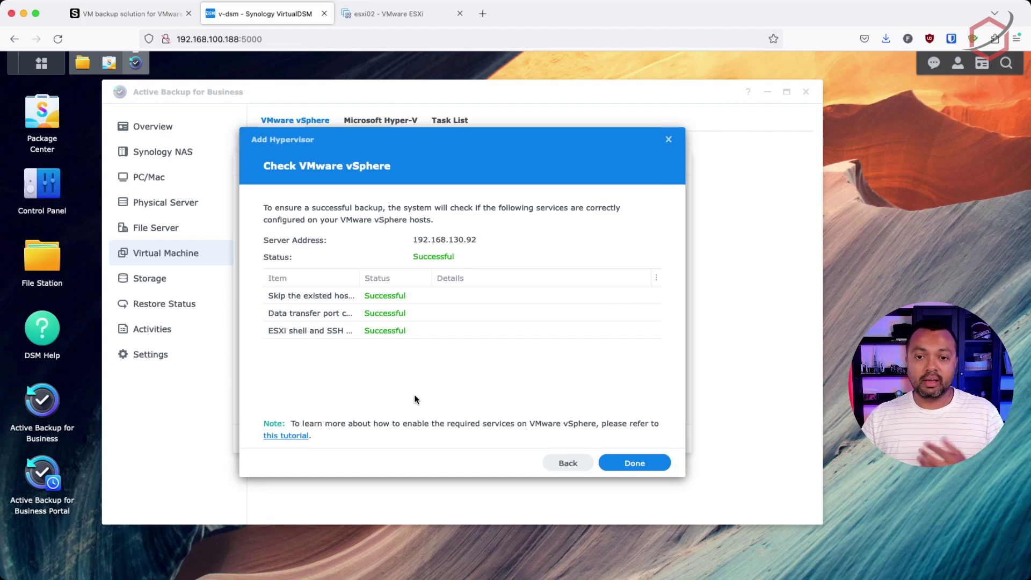
click(643, 465)
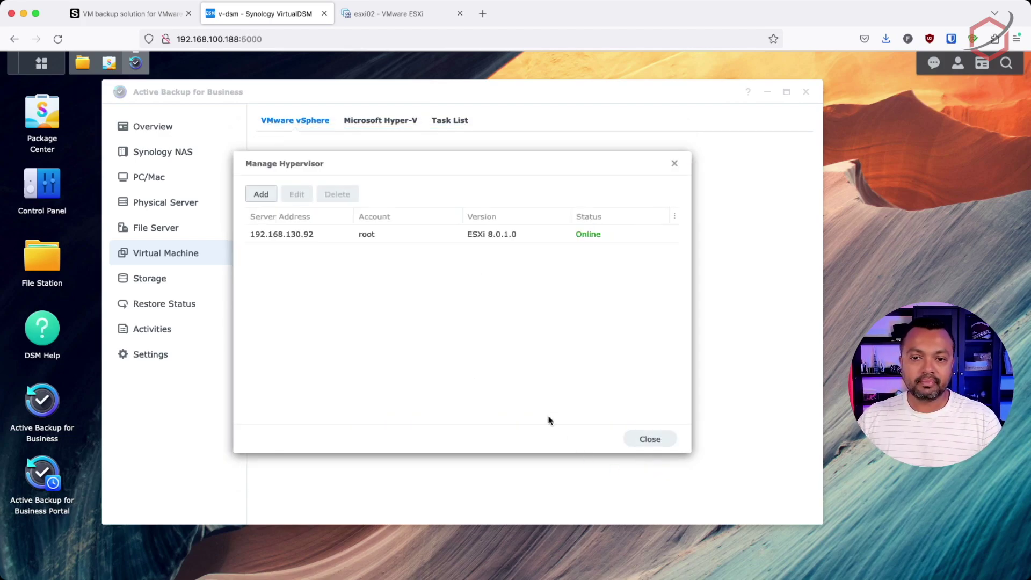
click(493, 235)
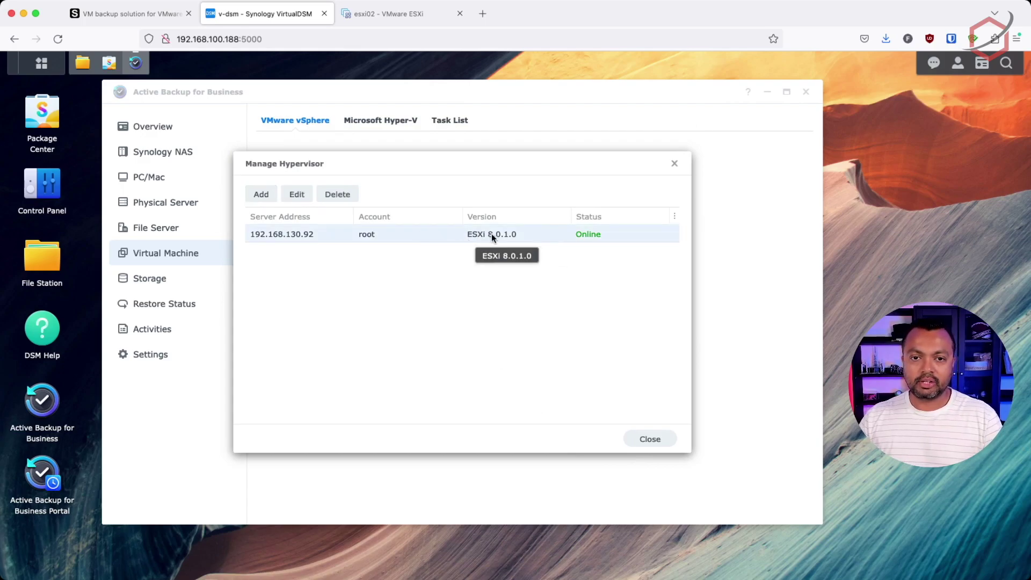
click(650, 440)
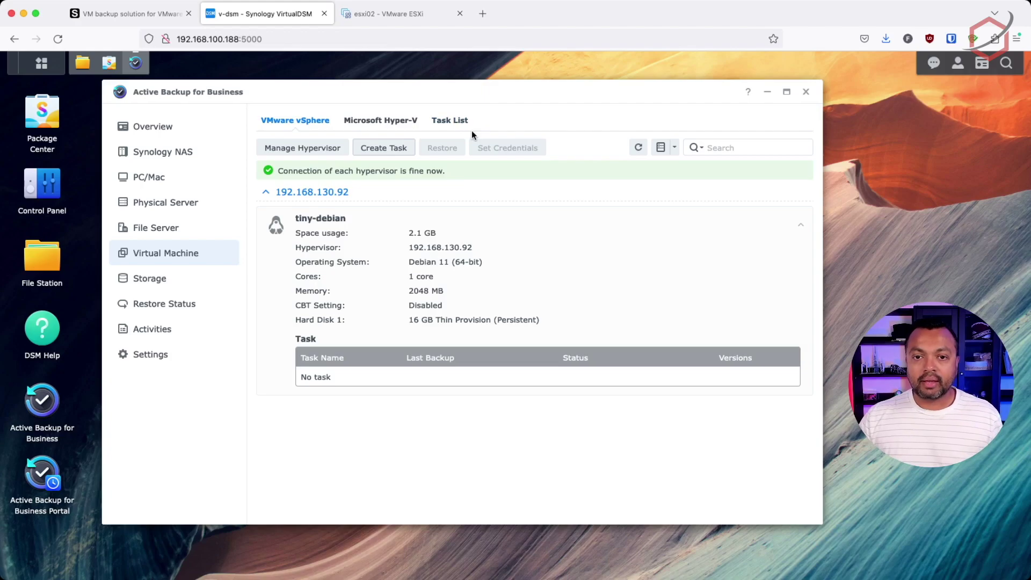
Start a virtual machine backup task named vSphere-Task-1 and include the tiny-debian VM on host esxi02.
click(396, 149)
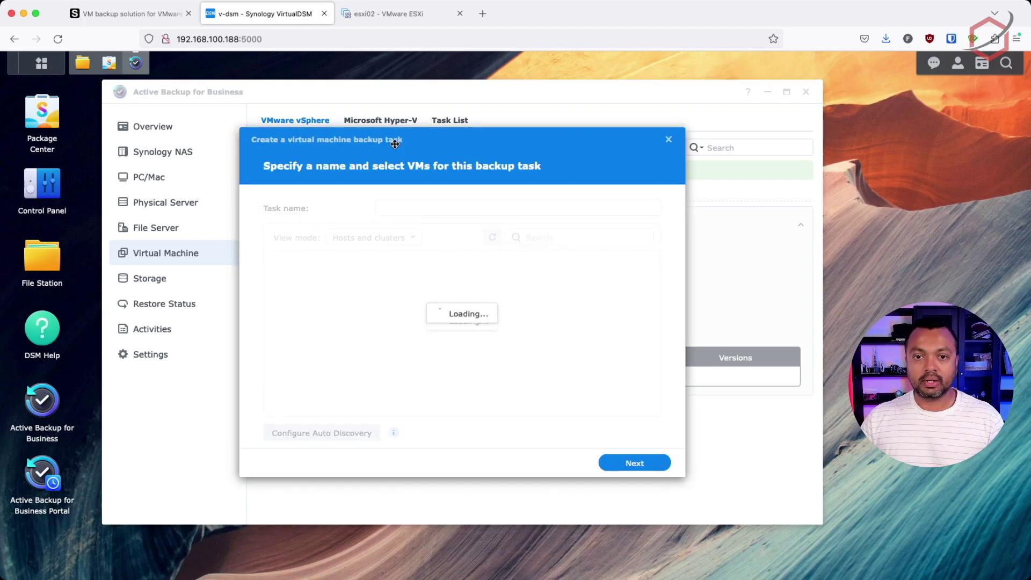
drag(560, 215, 376, 210)
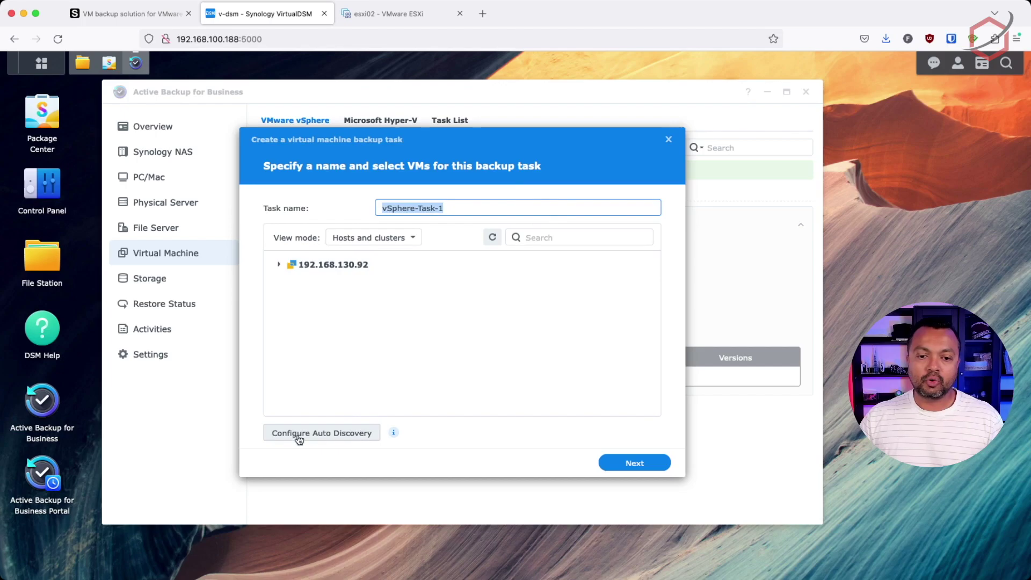
mouse_move(395, 435)
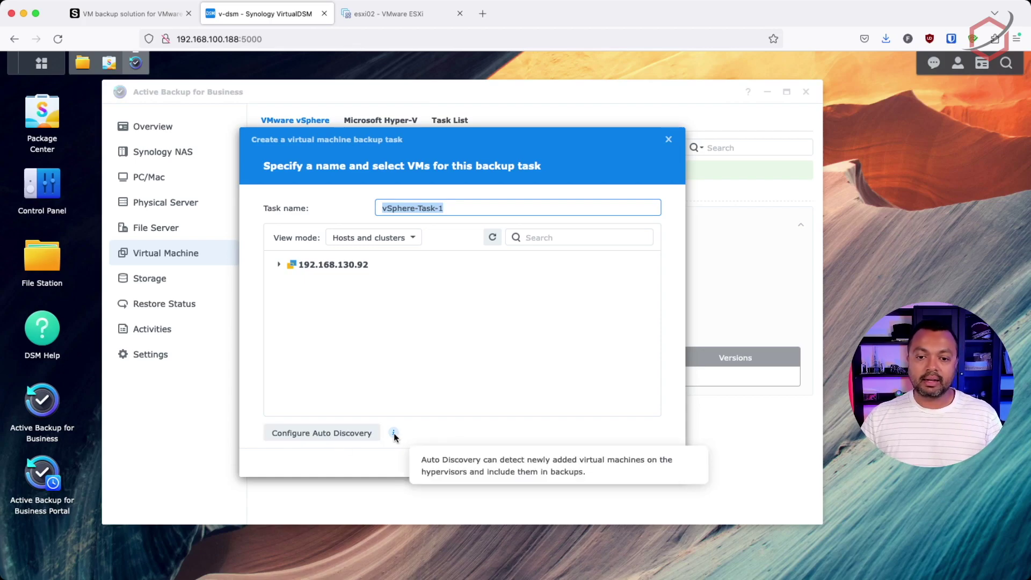
click(279, 264)
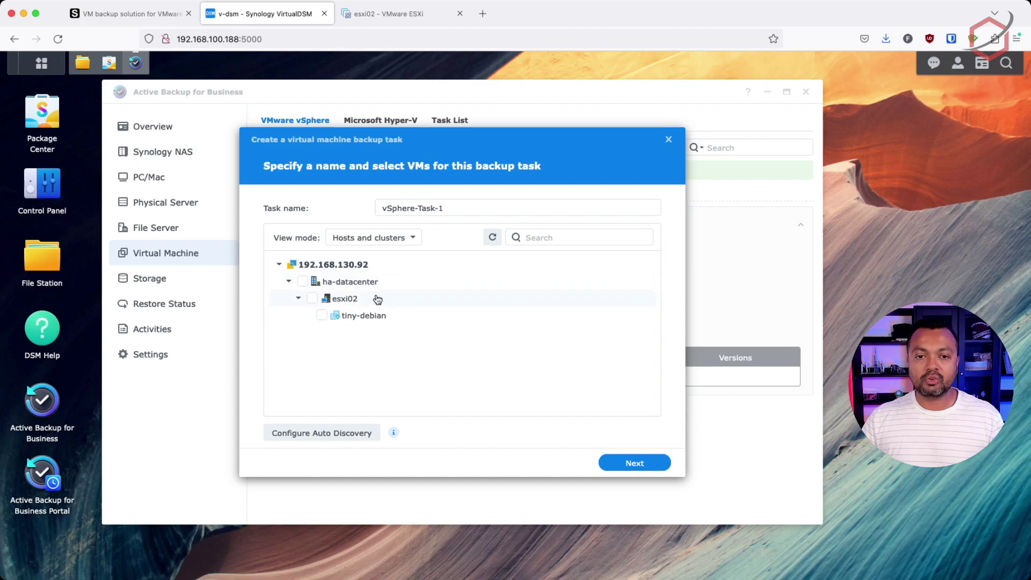
click(322, 317)
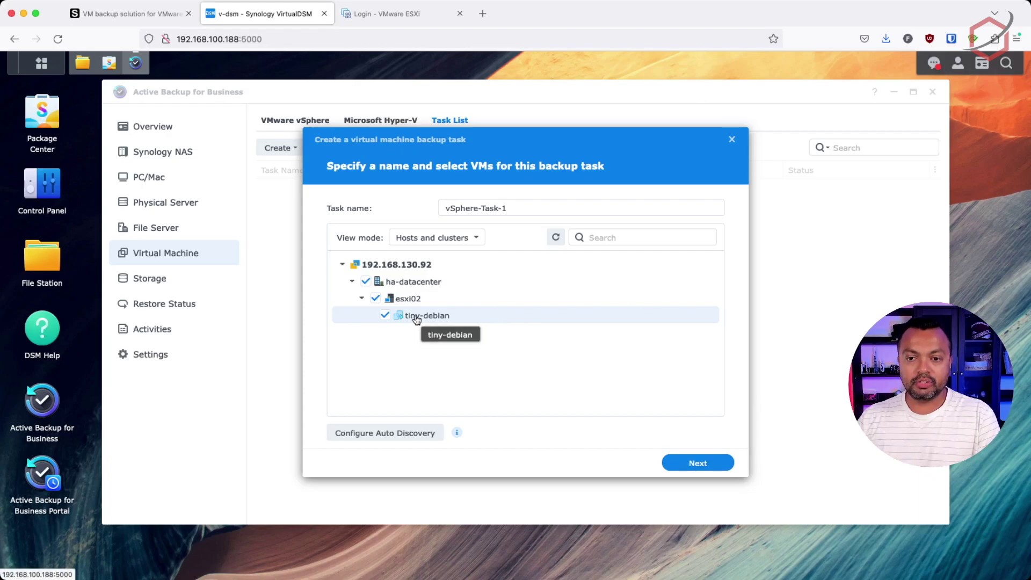
Continue to the backup destination, widen the shared folder column and use ActiveBackupforBusiness as the destination.
click(696, 462)
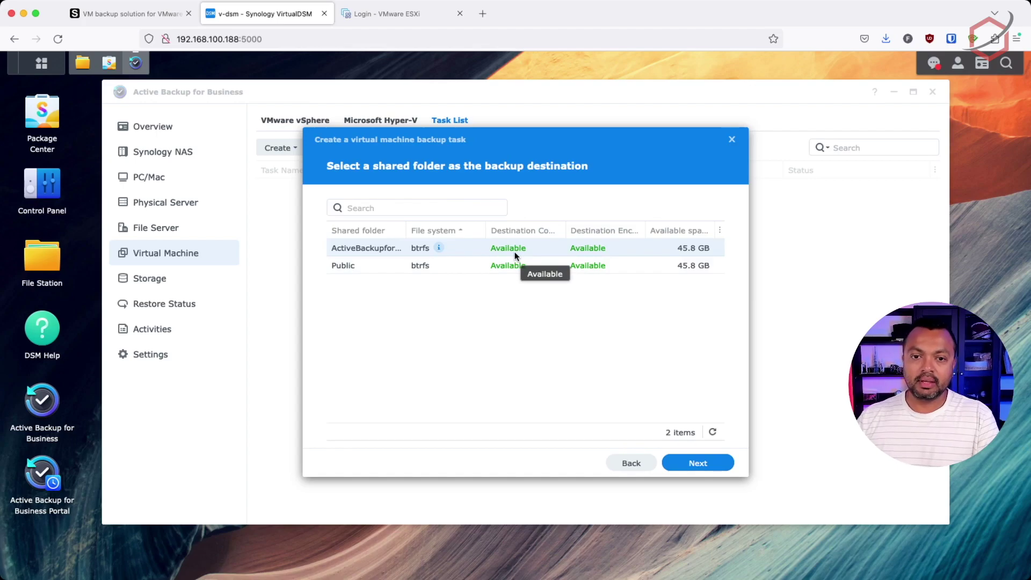
drag(405, 230, 424, 231)
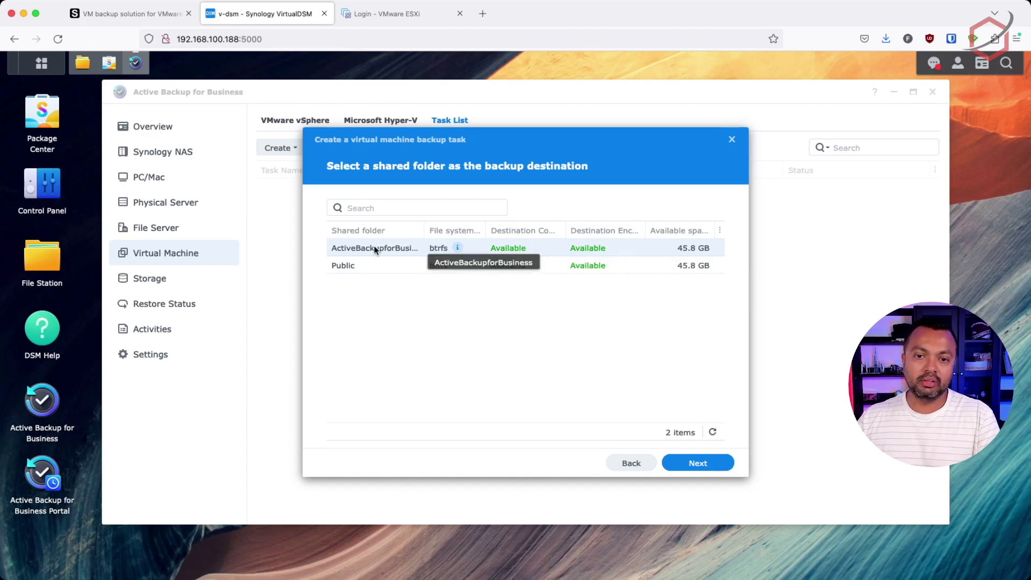
click(701, 465)
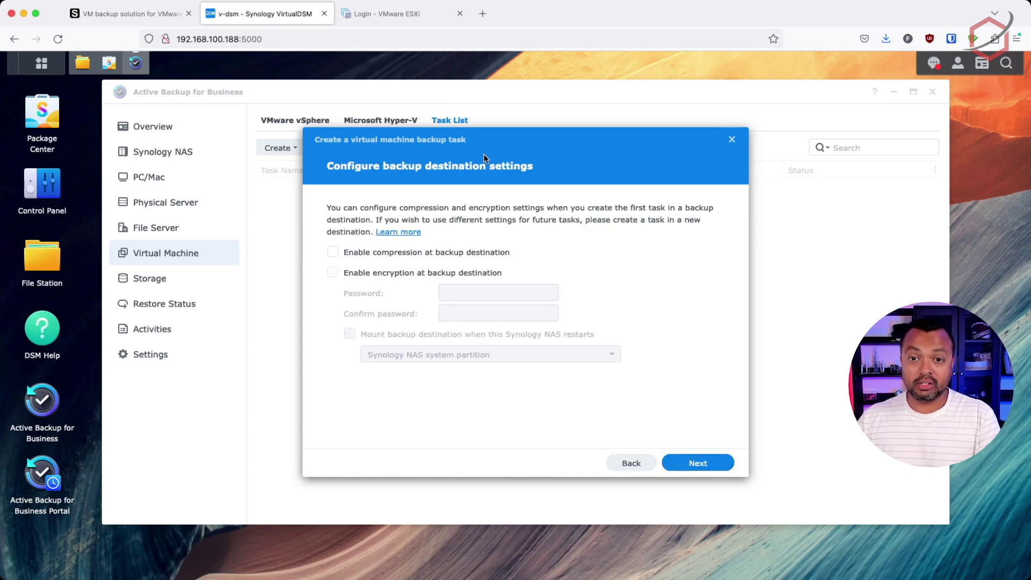
Look at the ActiveBackupforBusiness shared folder in File Station and return to the backup destination settings.
click(82, 63)
drag(323, 98, 565, 78)
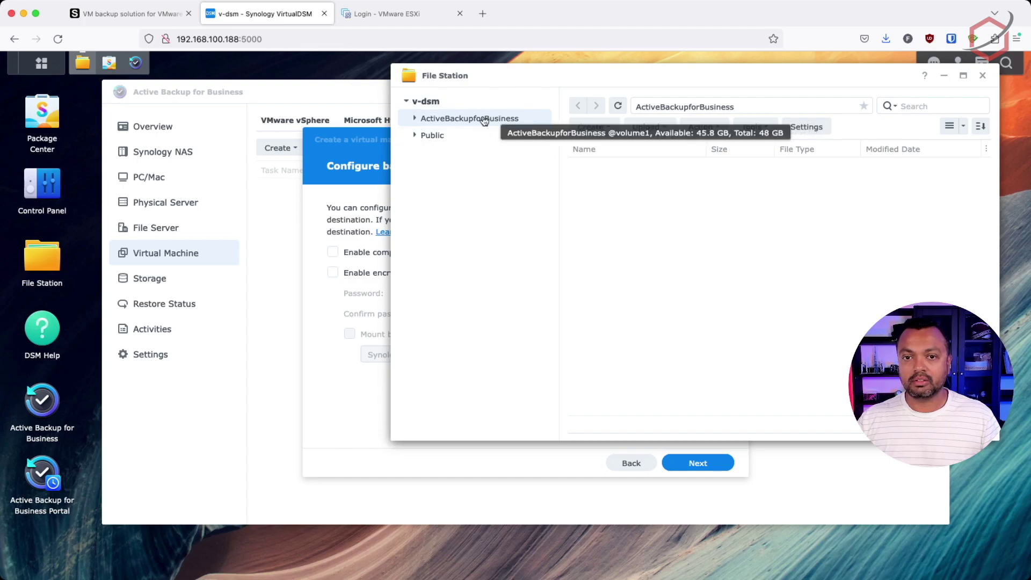
click(453, 132)
click(456, 120)
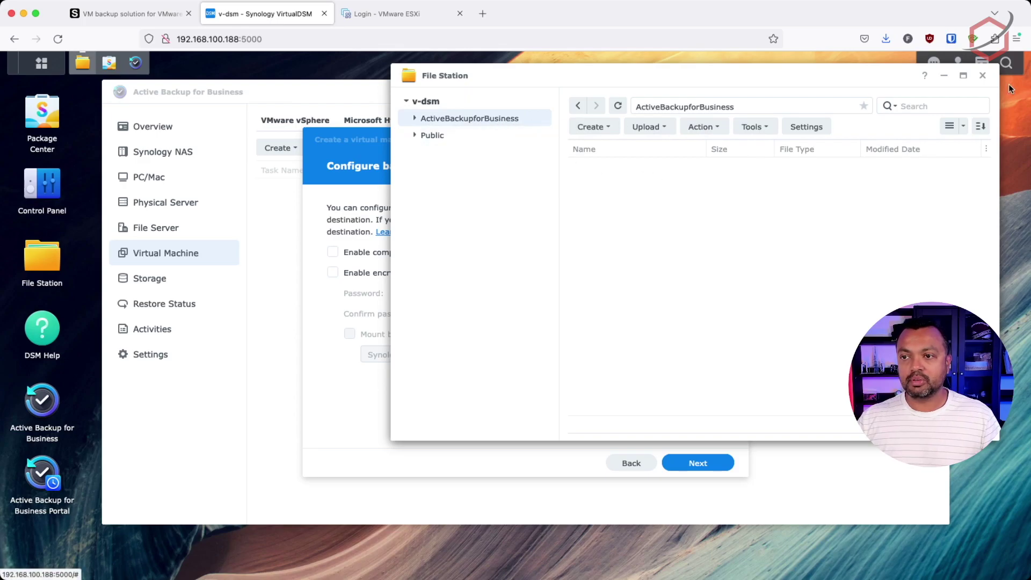
click(944, 77)
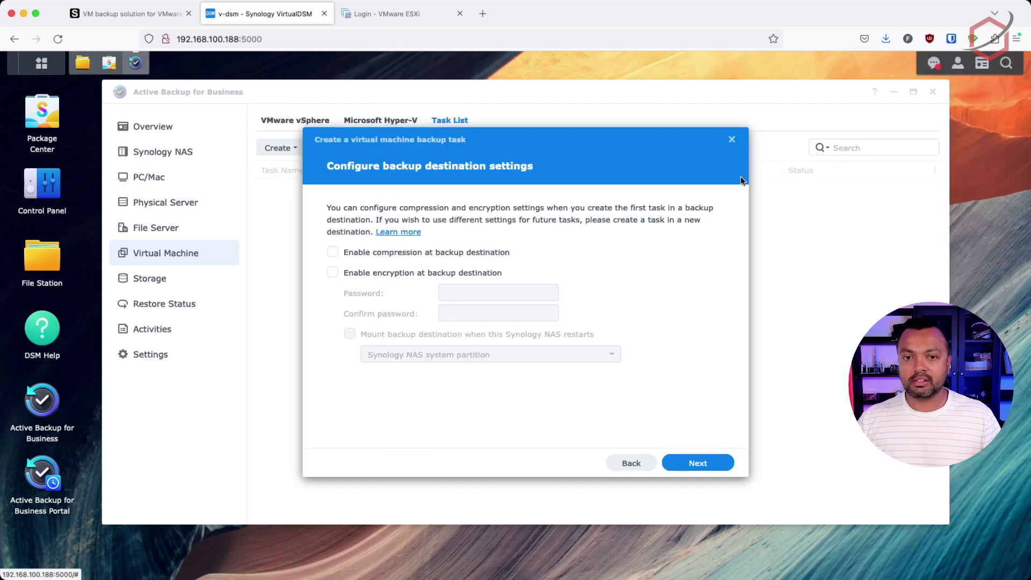
Try enabling compression and encryption at the backup destination, checking the ActiveBackupforBusiness folder in File Station in between.
click(460, 258)
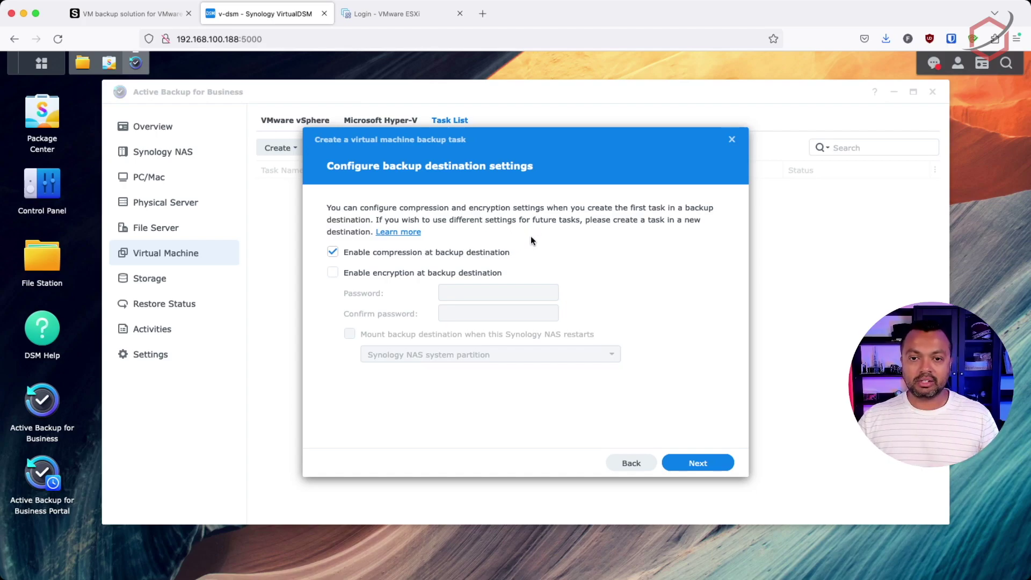
click(82, 63)
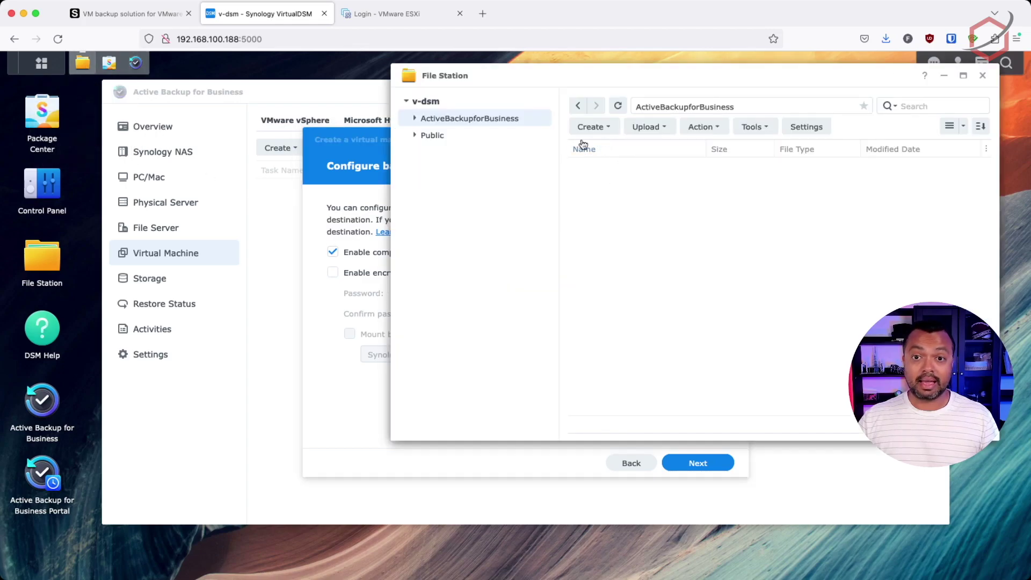
click(944, 78)
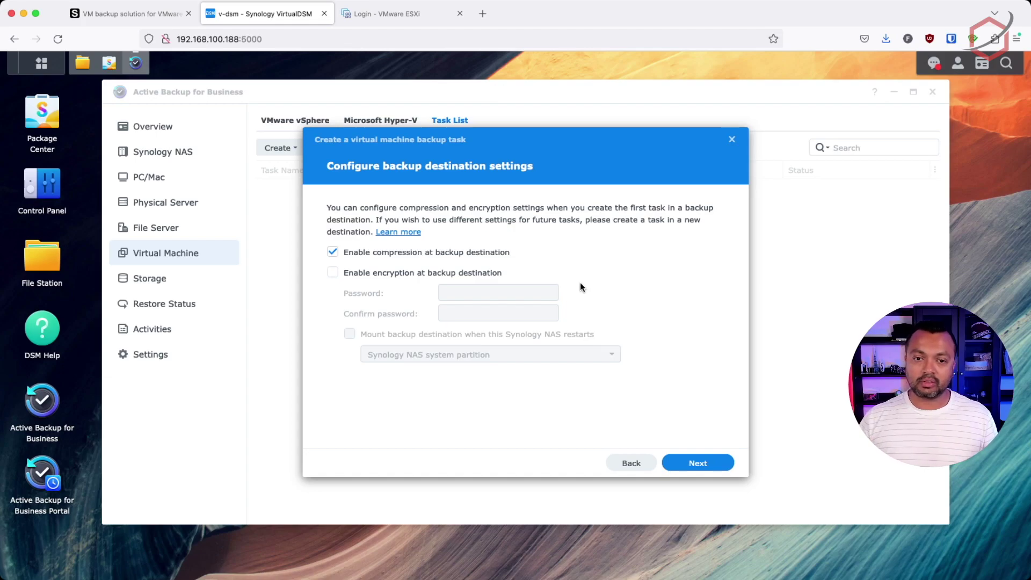
click(363, 275)
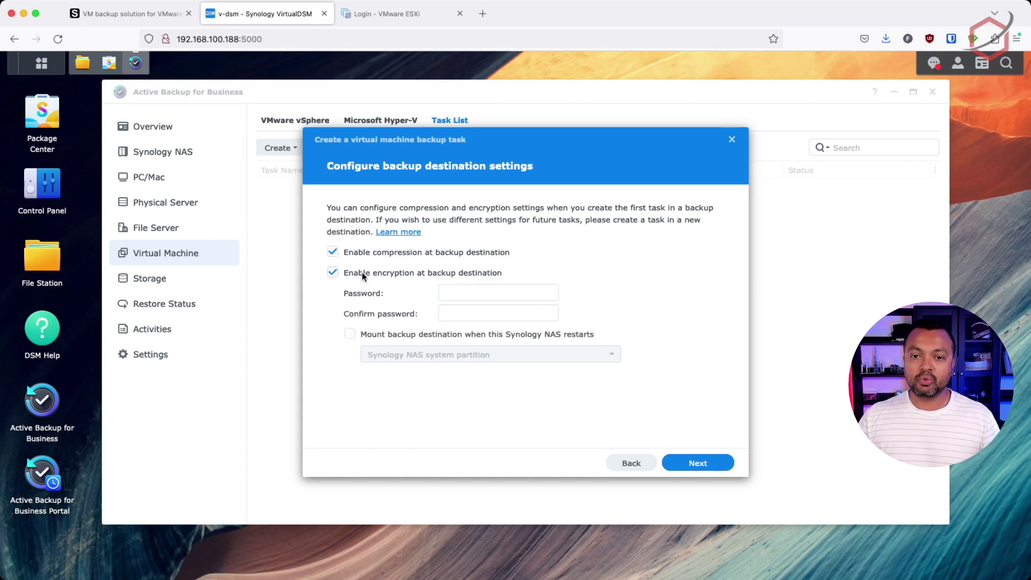
click(91, 69)
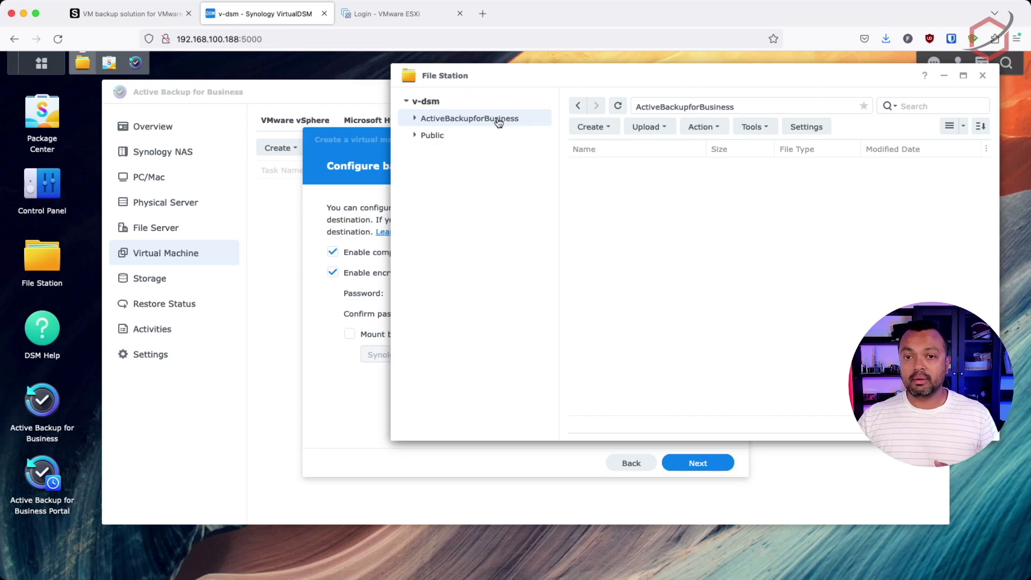
mouse_move(511, 120)
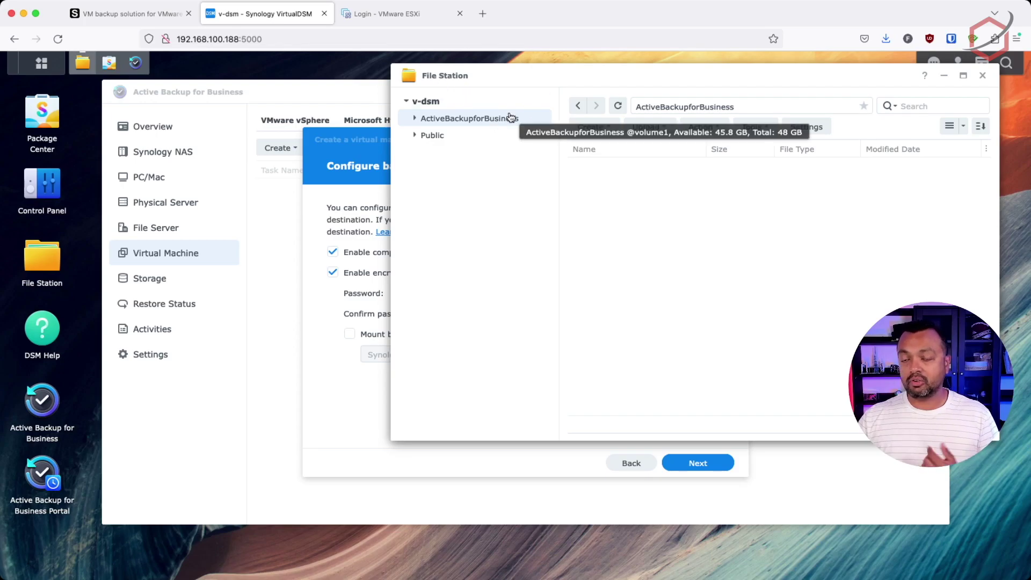
click(944, 76)
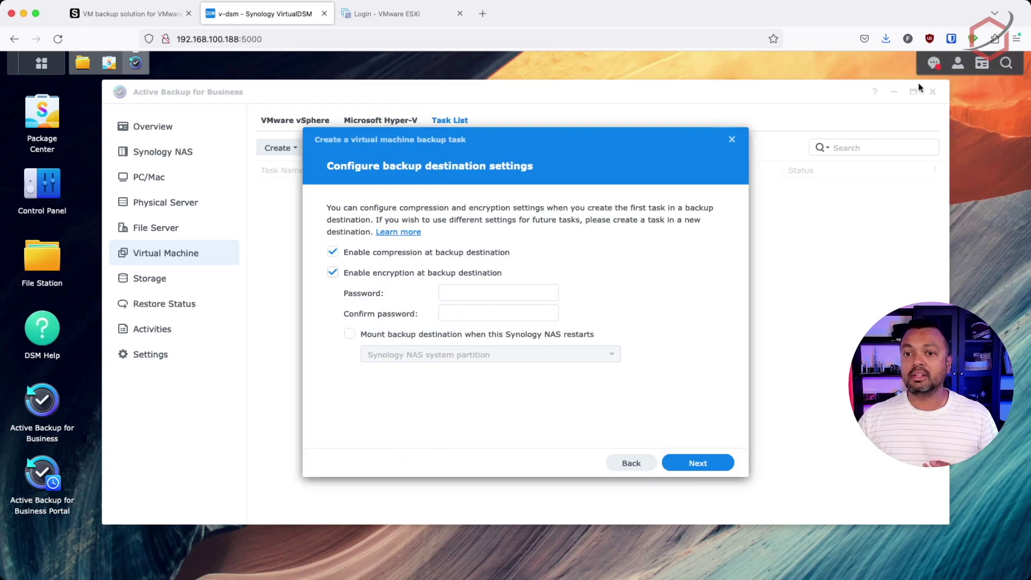
Try the option to mount the destination when the NAS restarts, and undo it along with compression and encryption.
click(493, 295)
key(Tab)
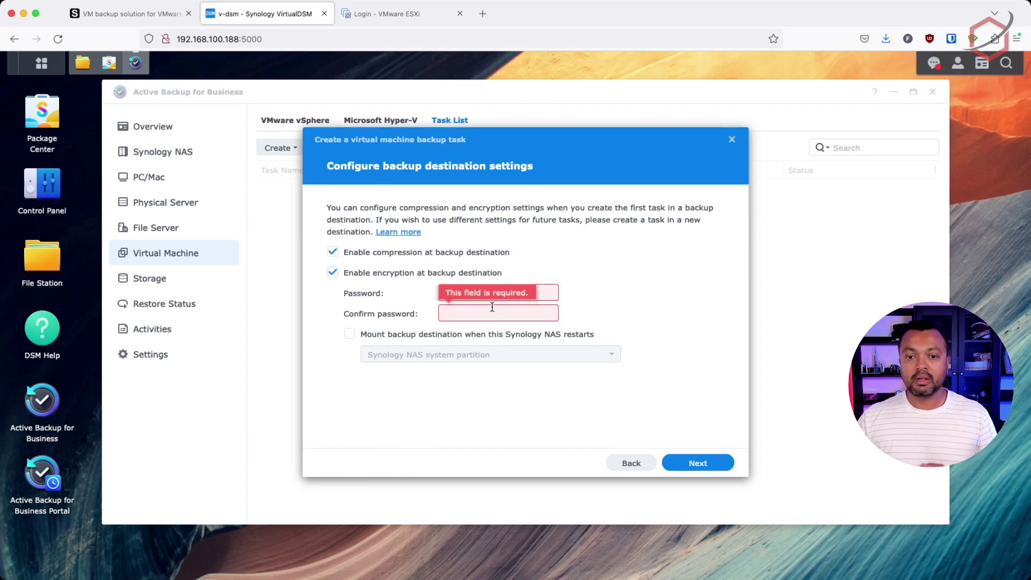
click(417, 337)
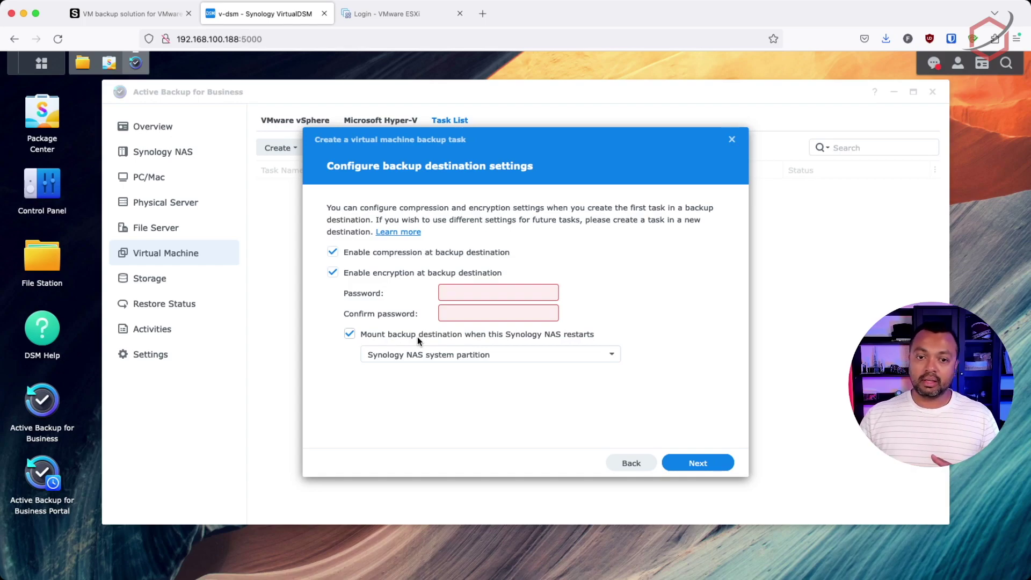
click(390, 337)
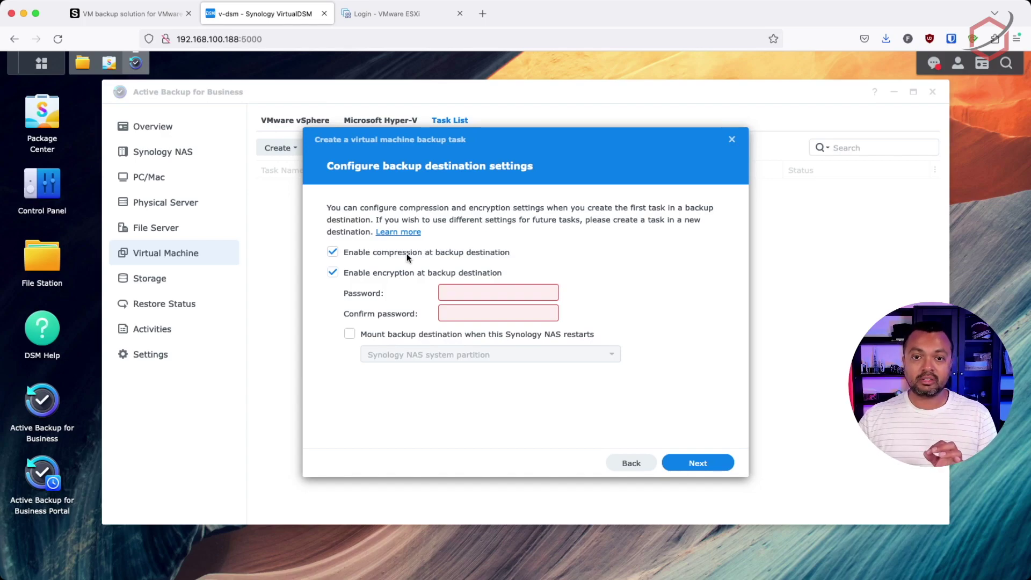
click(401, 253)
click(403, 268)
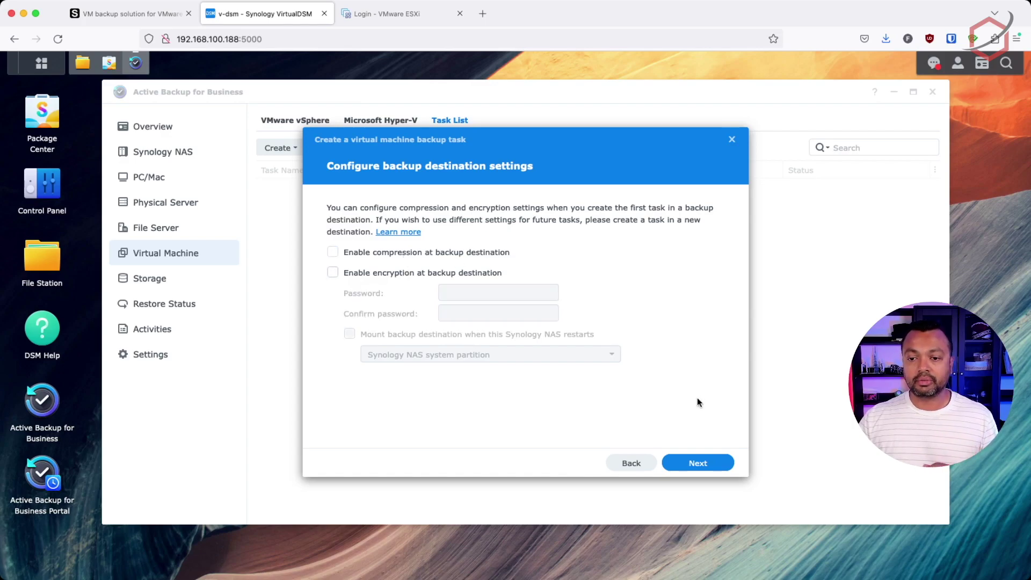
In the task settings, keep a maximum of 2 concurrently backed up devices and enable data transfer encryption.
click(702, 463)
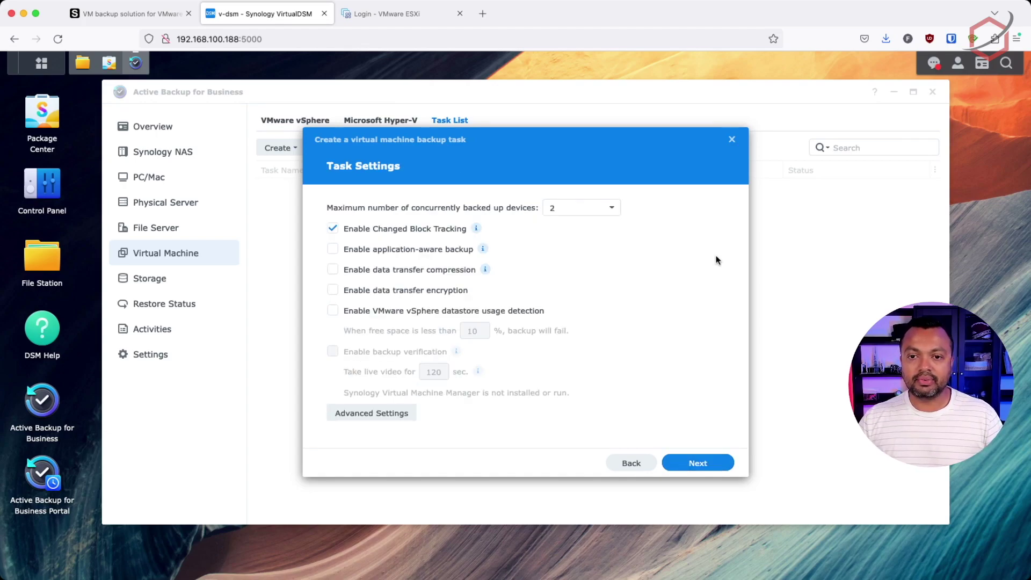
click(613, 214)
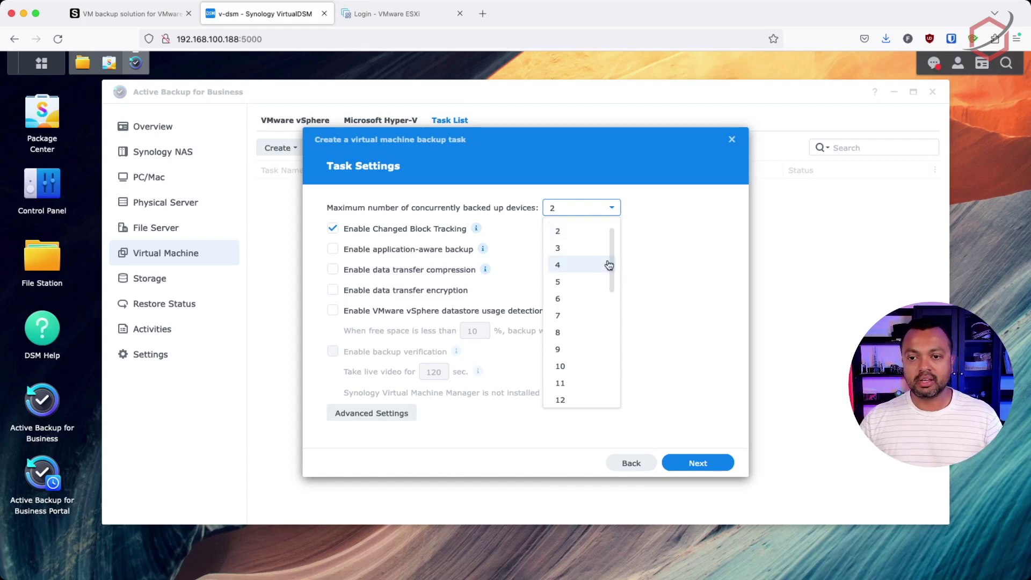
scroll(609, 265, down, 2)
scroll(609, 265, down, 4)
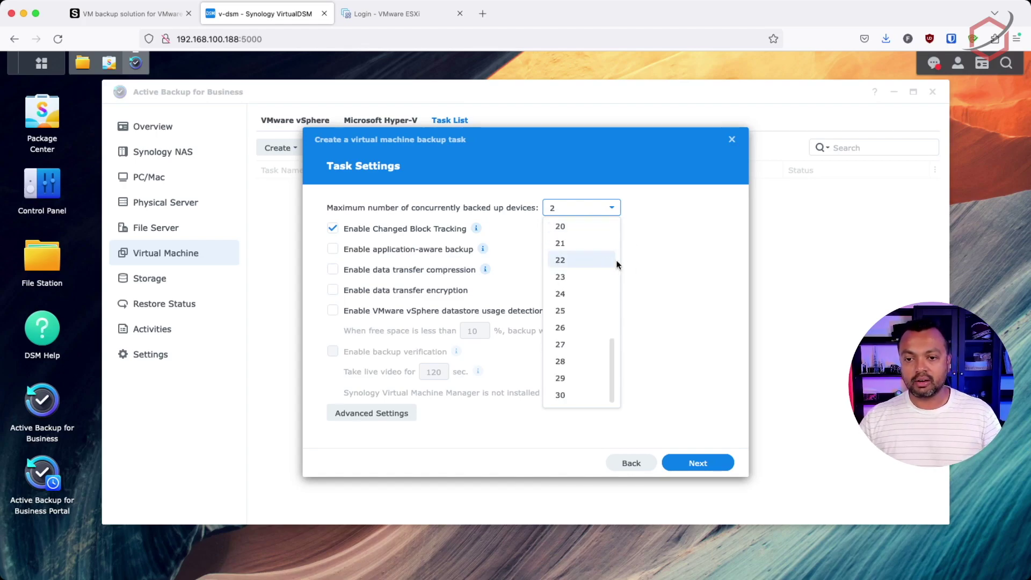
click(677, 262)
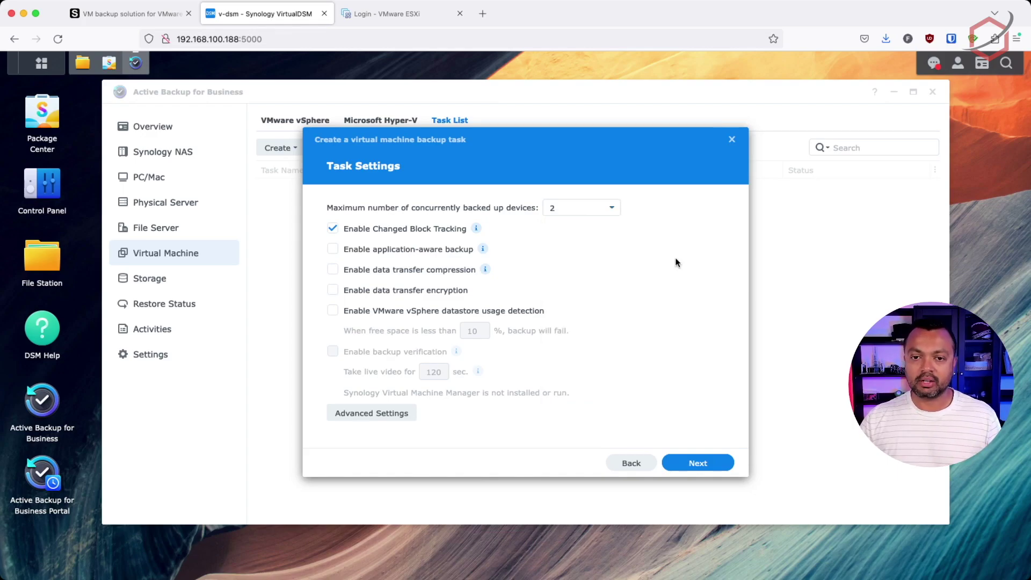
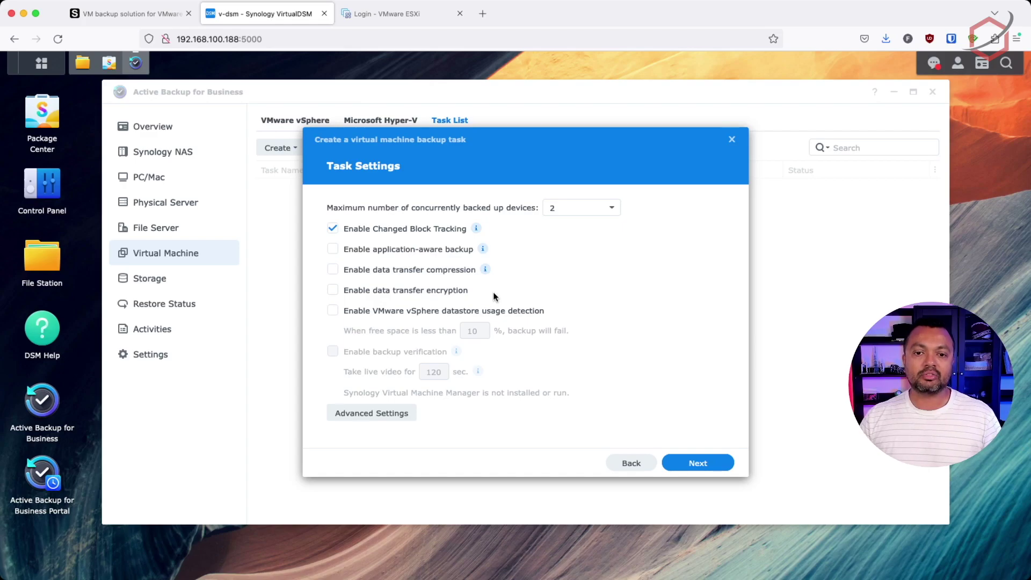
click(438, 290)
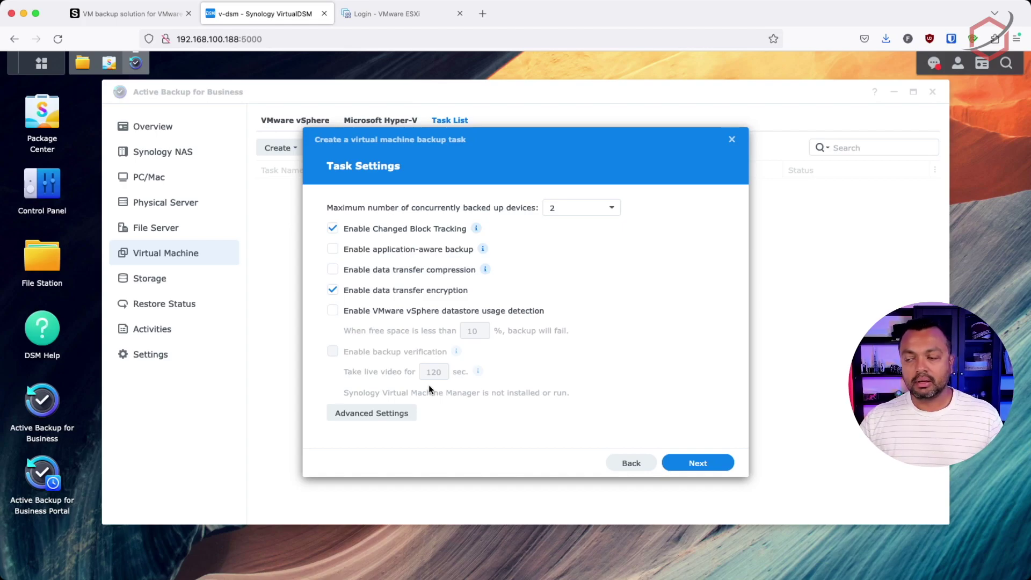
Look at the advanced script and credential settings for the tiny-debian VM and cancel without changes.
click(389, 418)
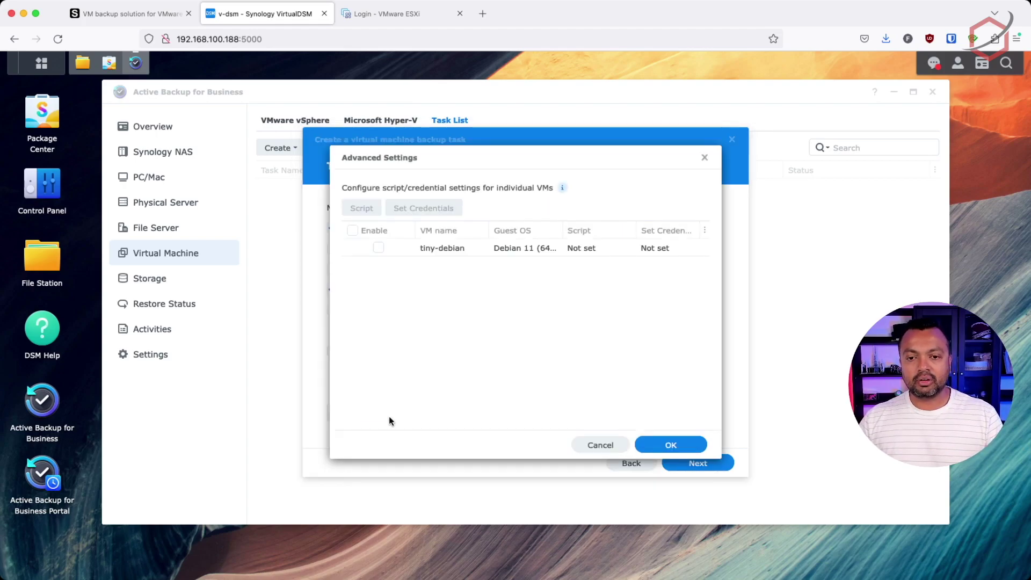
click(470, 251)
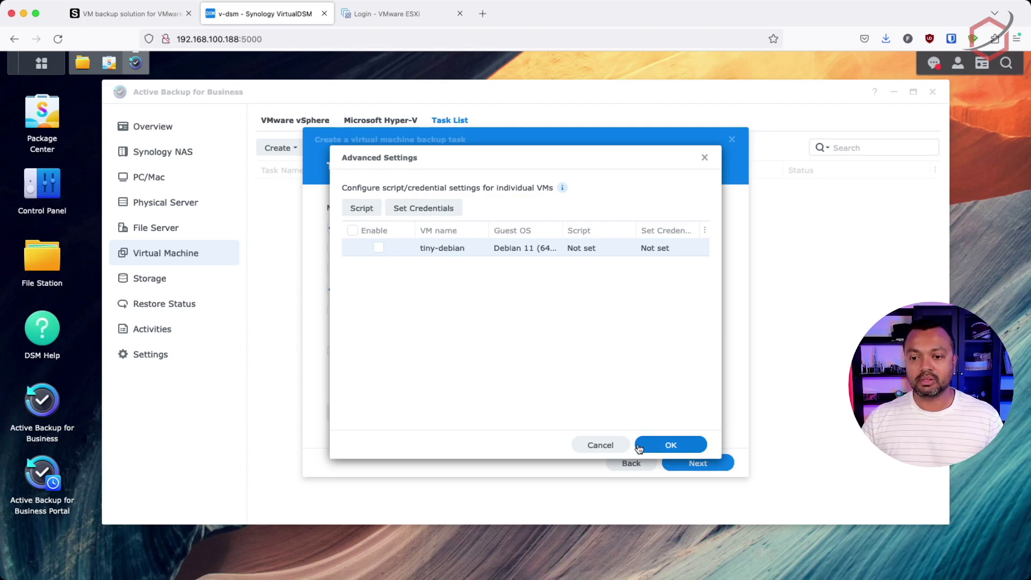
click(601, 446)
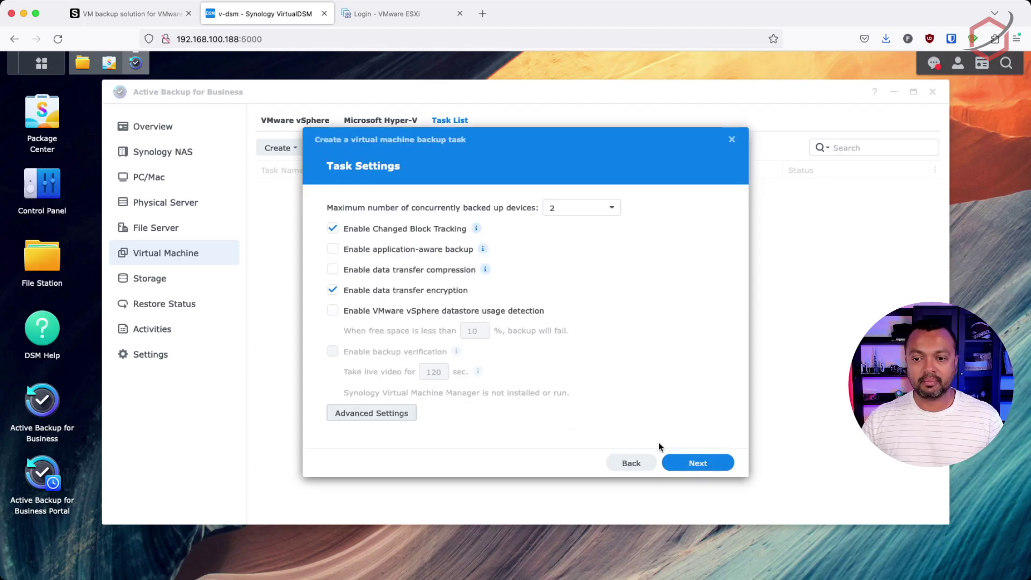
Proceed through the VM services check and schedule the backup daily at 03:00, only within the designated time windows.
click(710, 464)
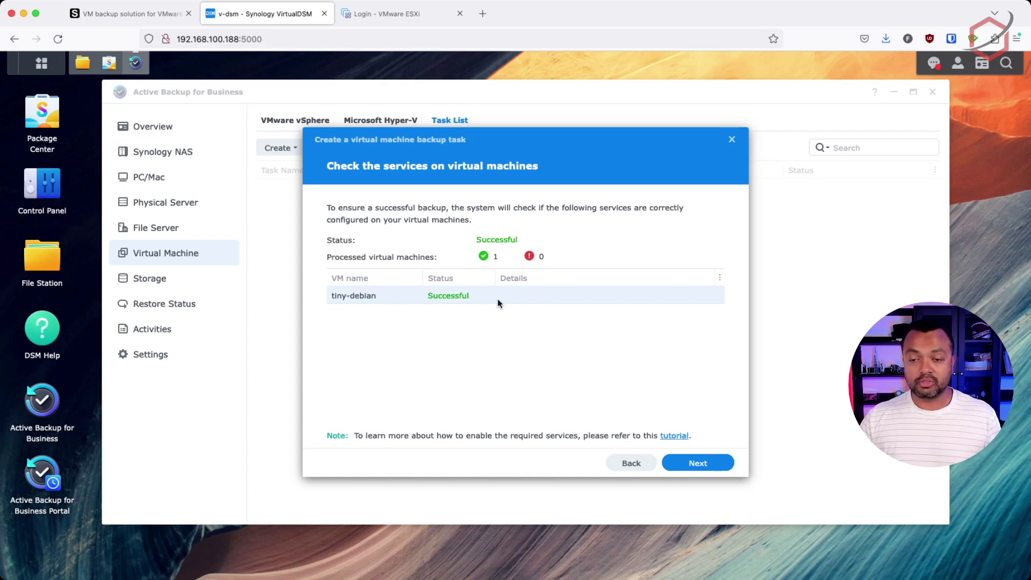
click(694, 465)
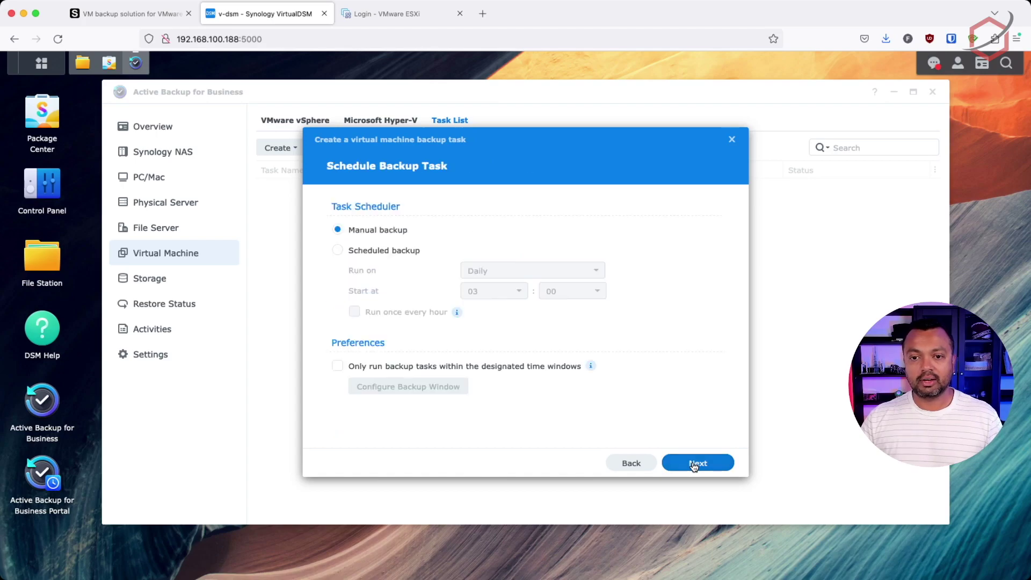
click(407, 256)
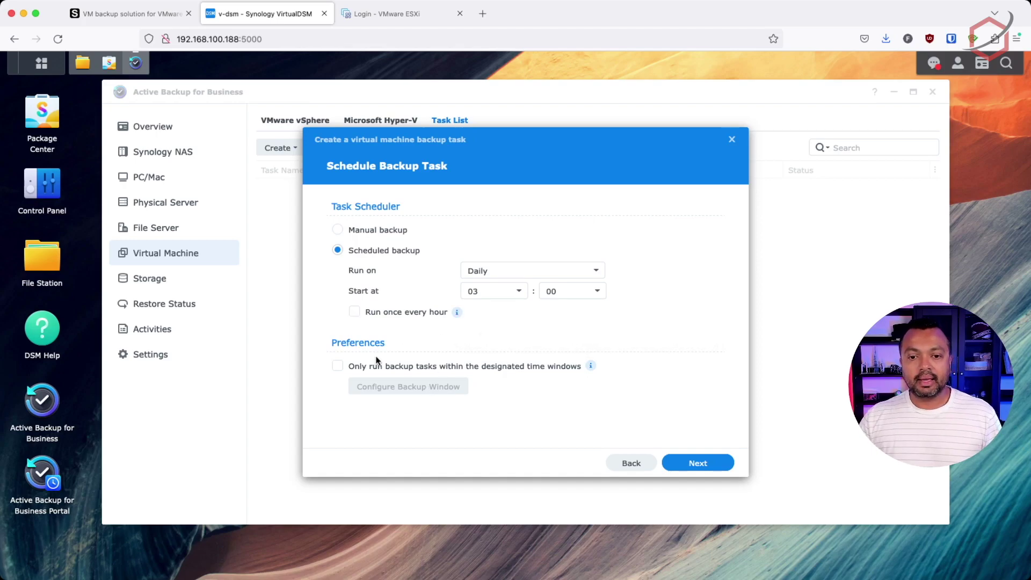
click(338, 366)
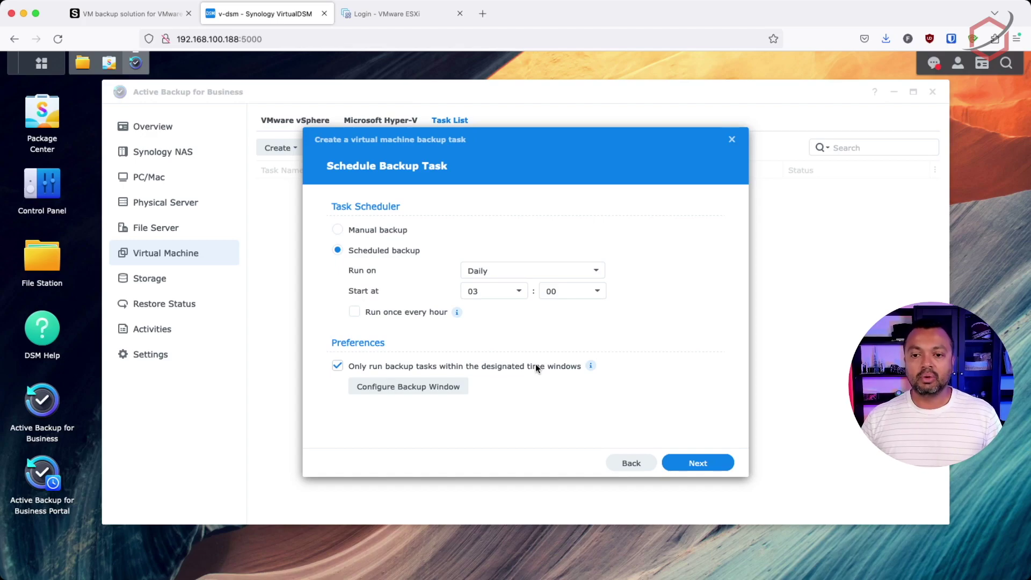
Look at the allowed backup hours for the option that restricts the task to designated time windows.
click(590, 366)
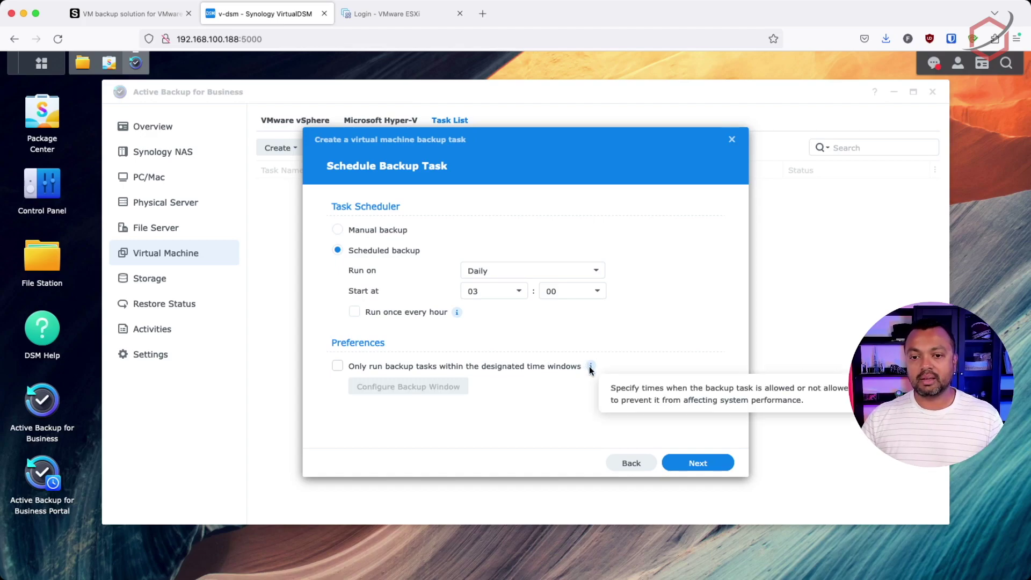
click(471, 369)
click(438, 387)
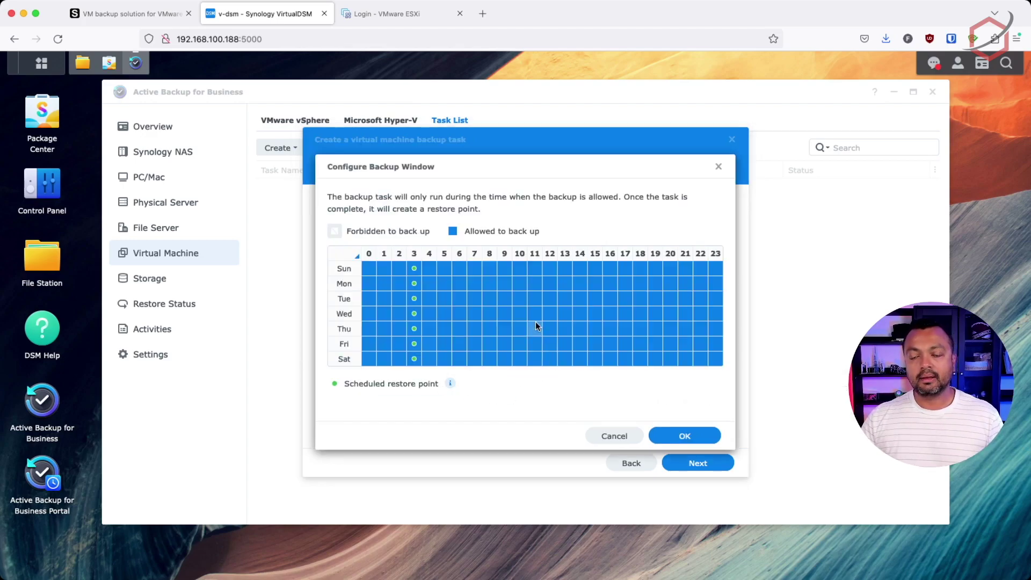
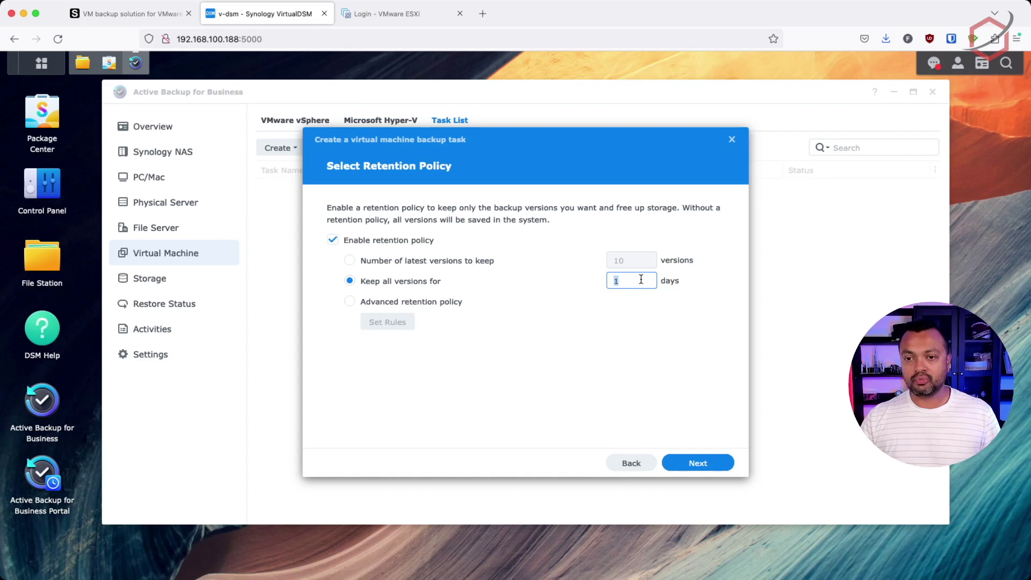
Try keeping all versions for 365 days, and look at the advanced retention rules before cancelling them.
text(365)
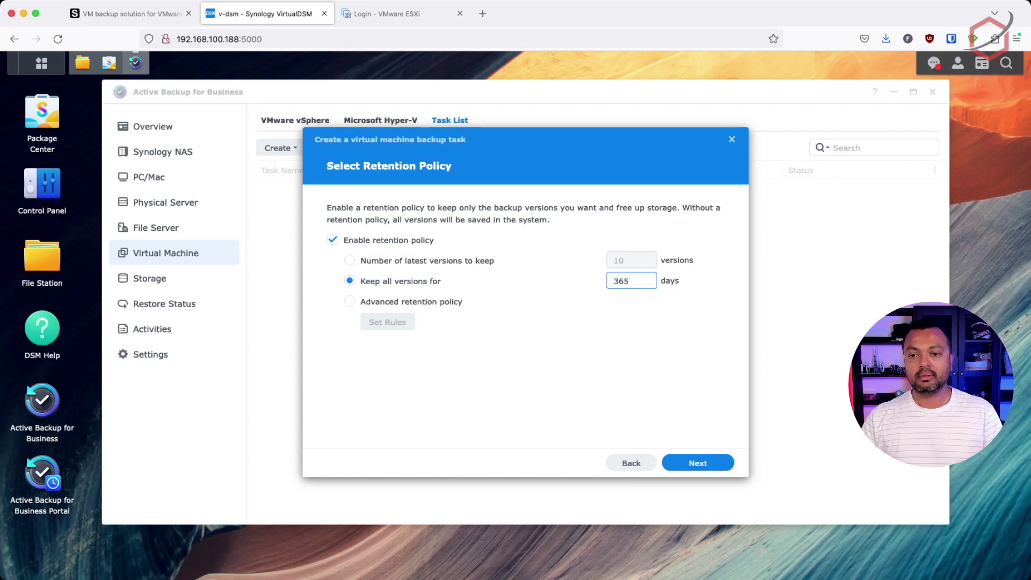
click(697, 326)
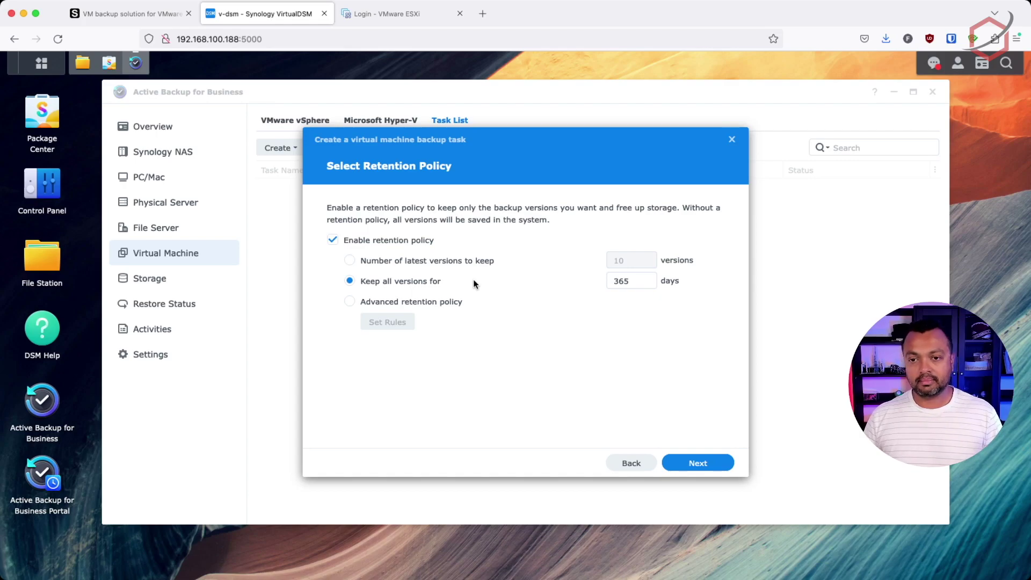
click(383, 299)
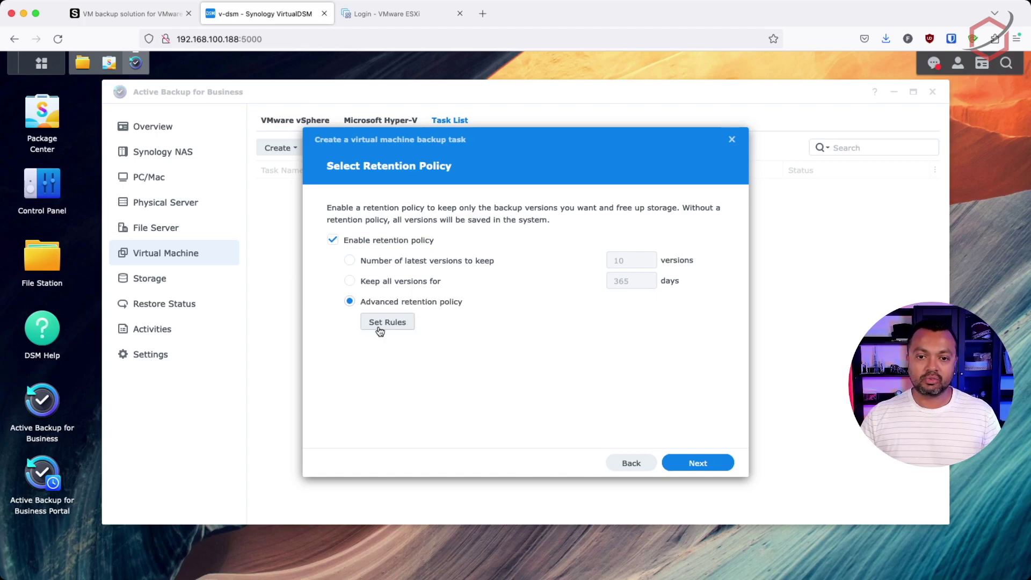
click(411, 322)
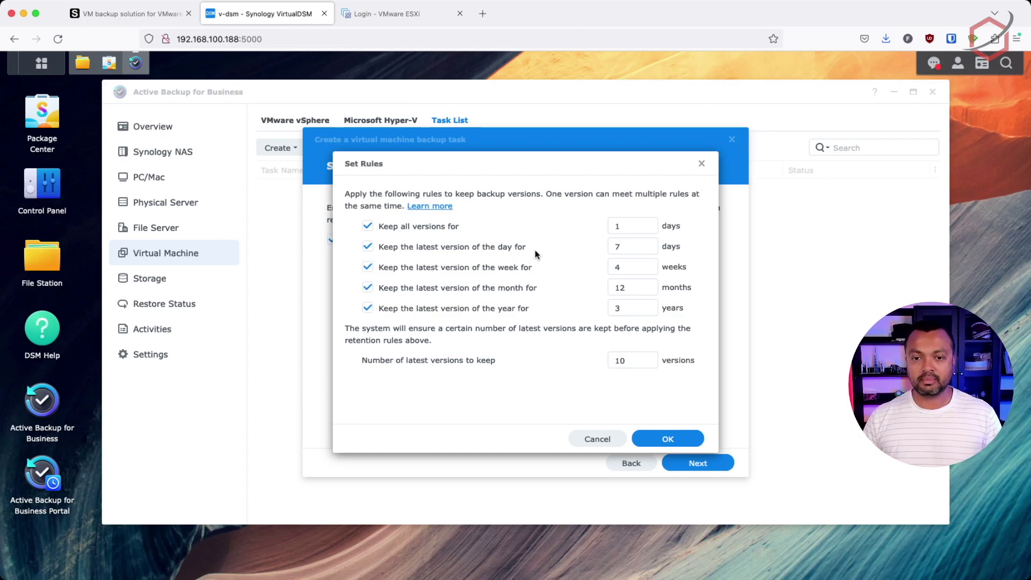
drag(643, 368, 562, 363)
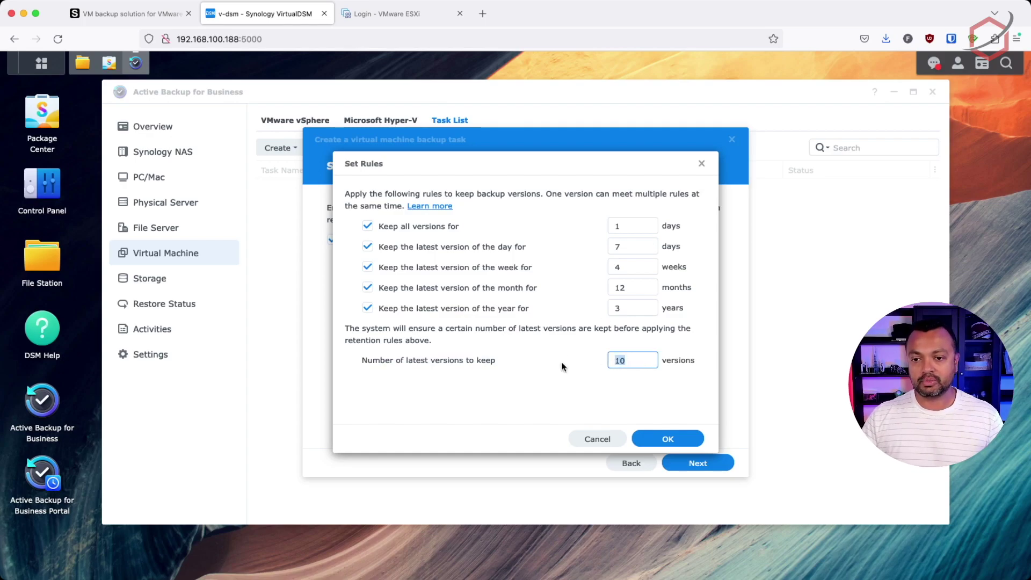
click(598, 440)
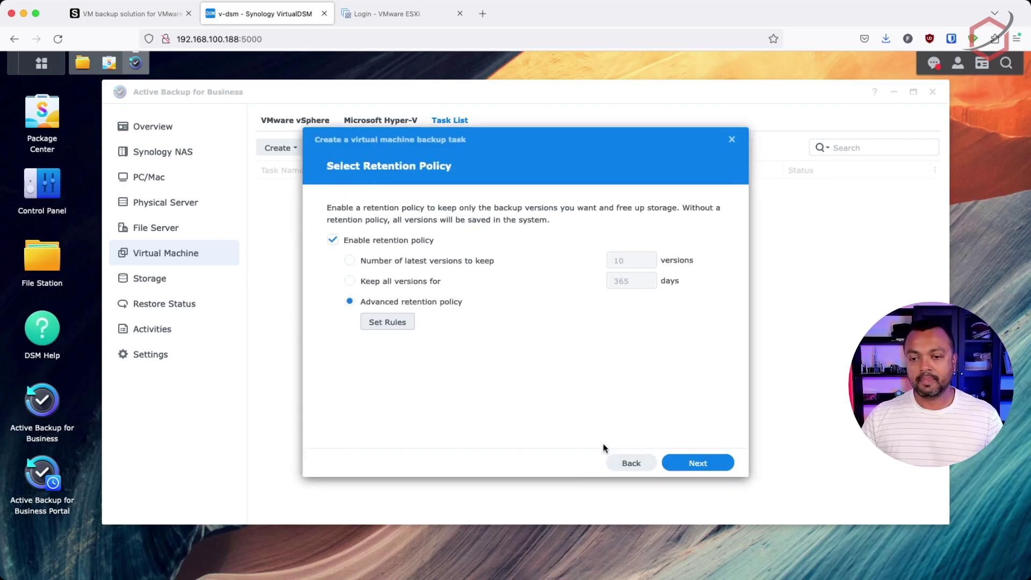
Set the retention policy to keep all versions for 7 days and proceed to the restoration privileges.
click(428, 280)
drag(654, 282, 582, 269)
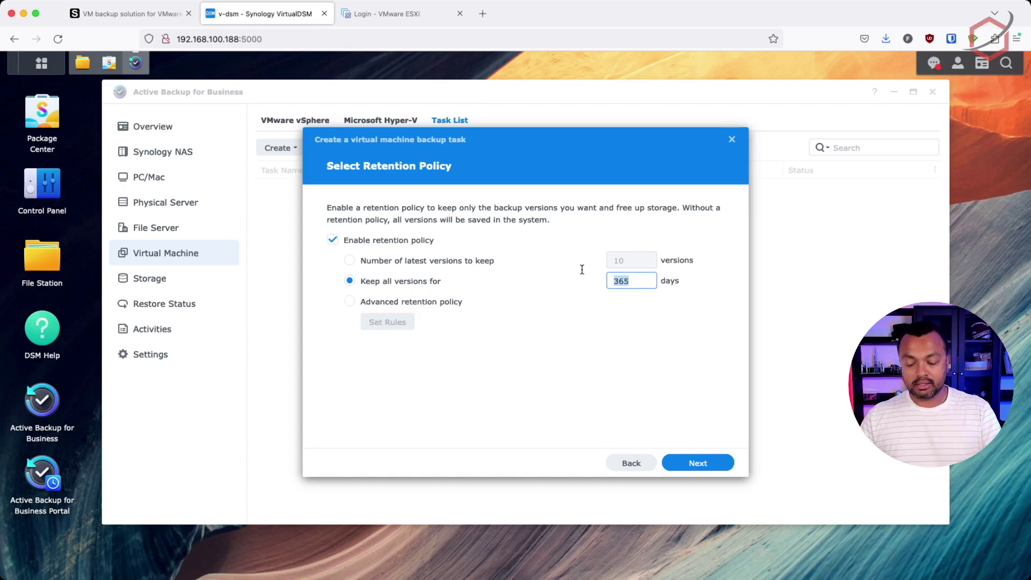
text(7)
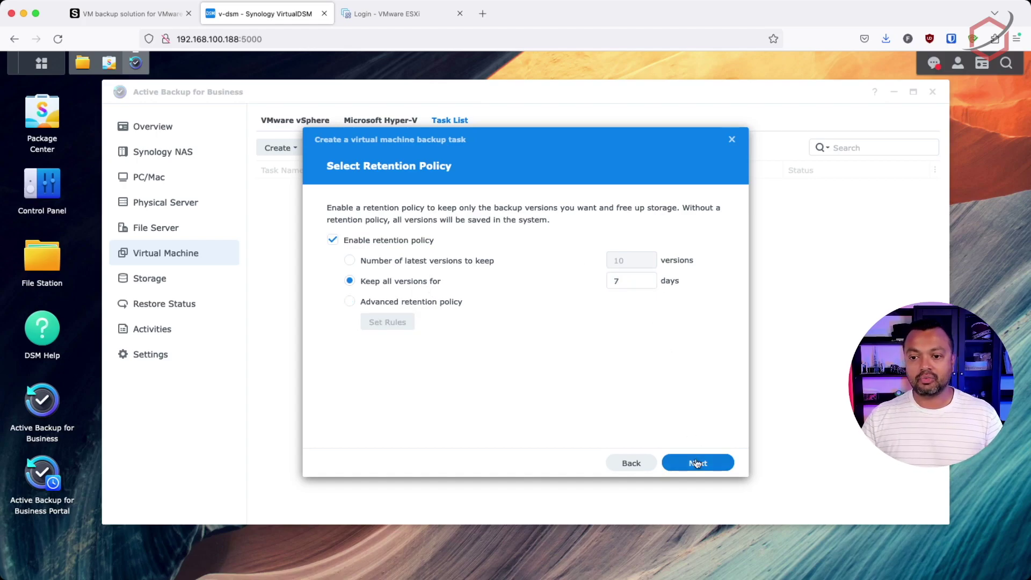
click(697, 464)
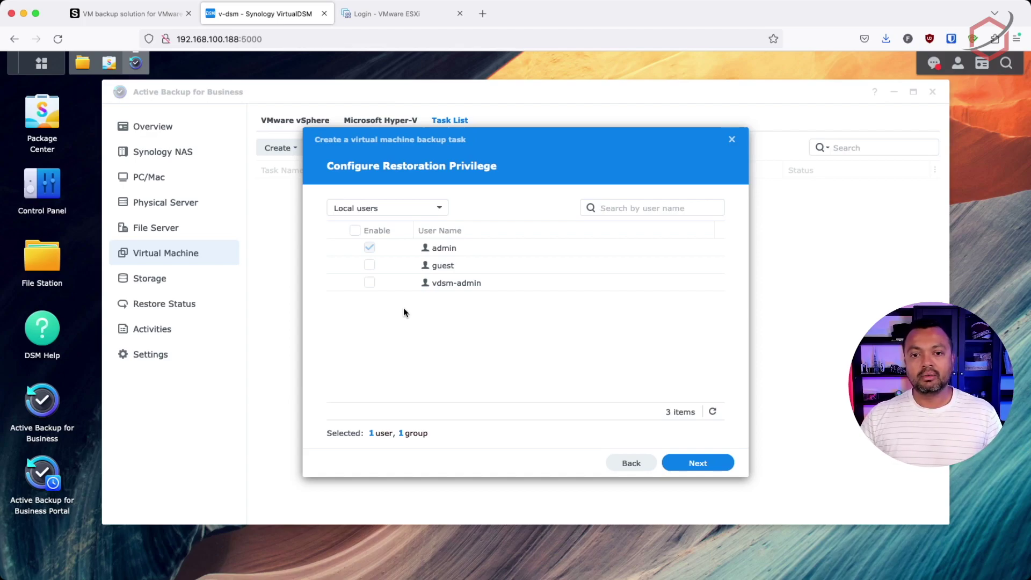
Check the local user and group choices for restoration, keep the default privileges and proceed to the task summary.
click(411, 208)
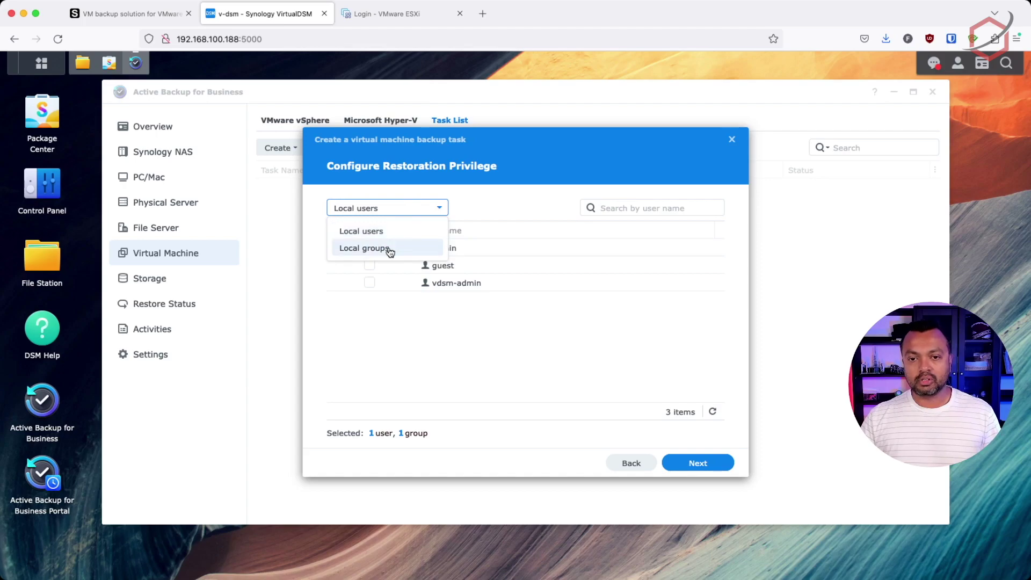
click(411, 237)
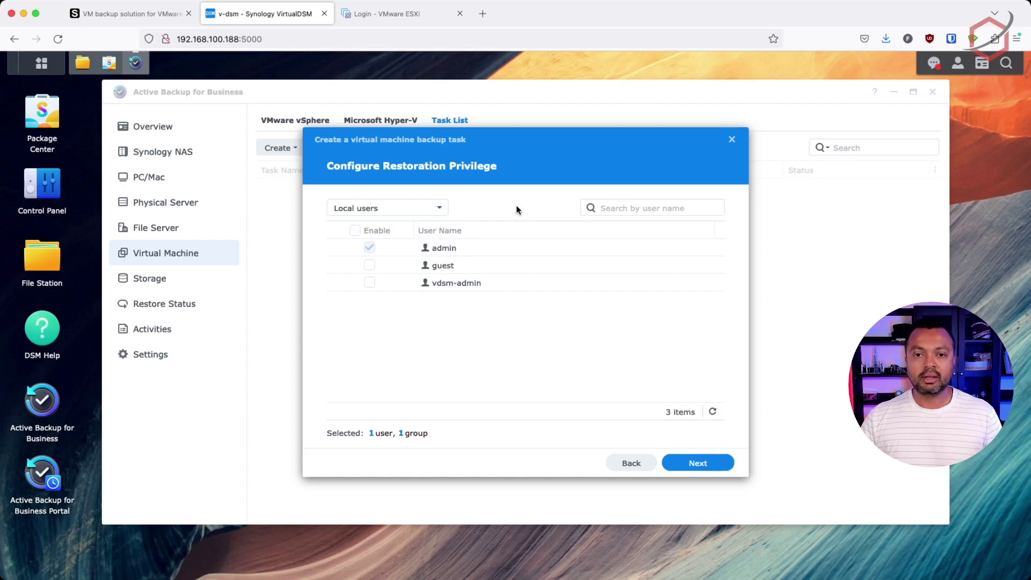
click(435, 209)
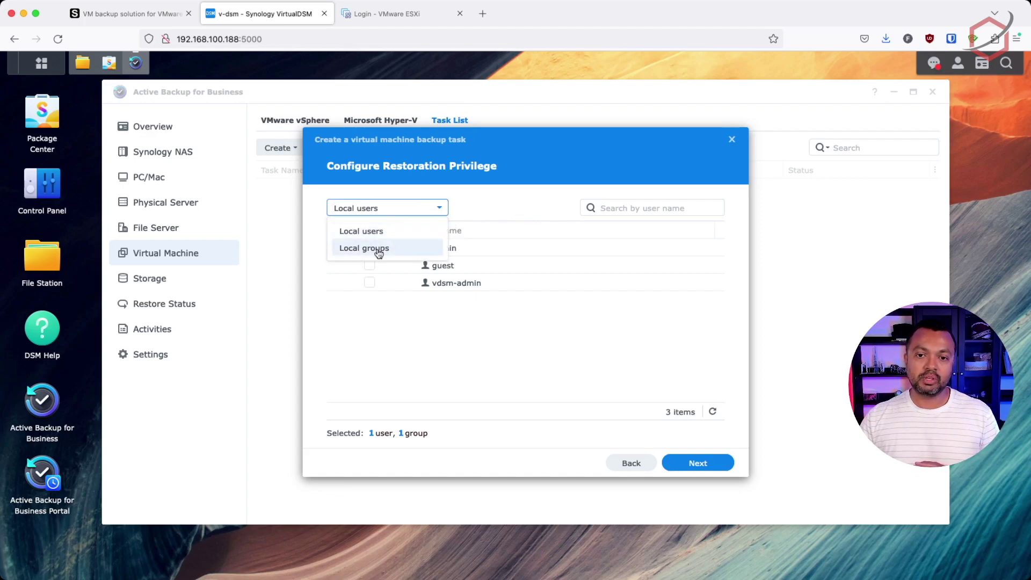
click(419, 342)
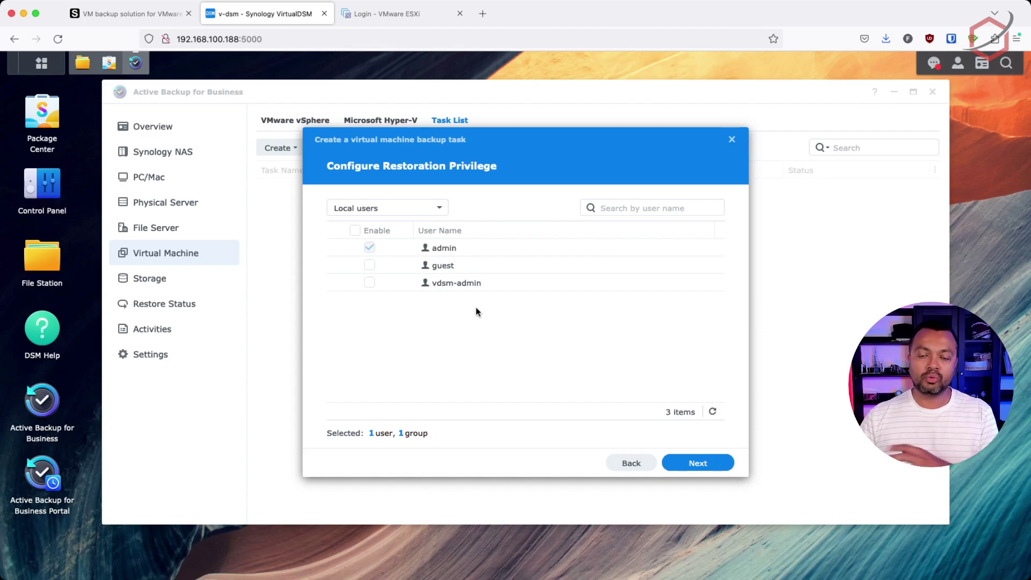
click(698, 463)
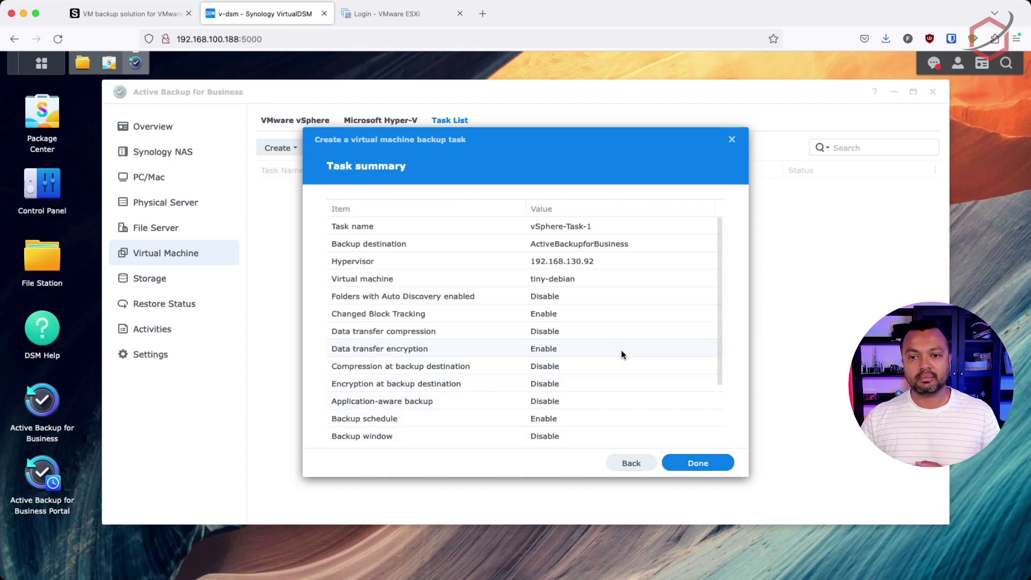
Review the task summary, finish creating the backup task and start the first backup immediately.
drag(721, 290, 721, 347)
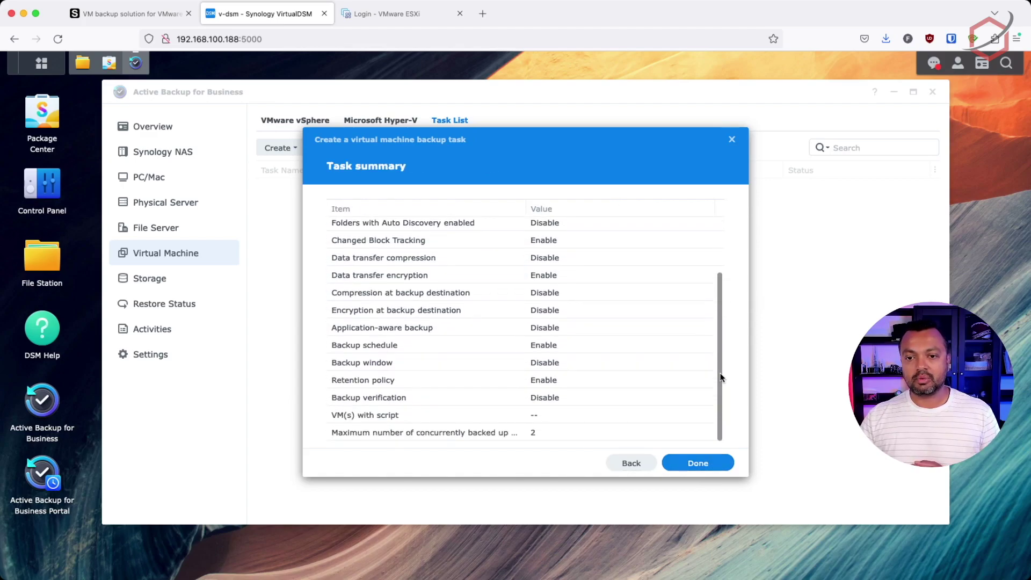
click(697, 465)
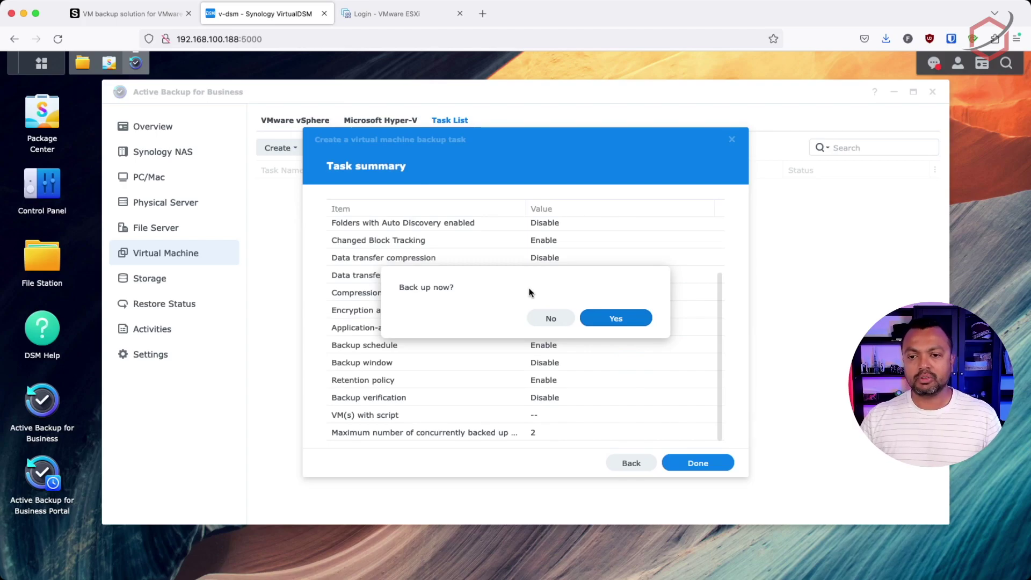
click(611, 321)
Examine the status, log and transferred-size chart in the details of vSphere-Task-1, and close them.
click(621, 188)
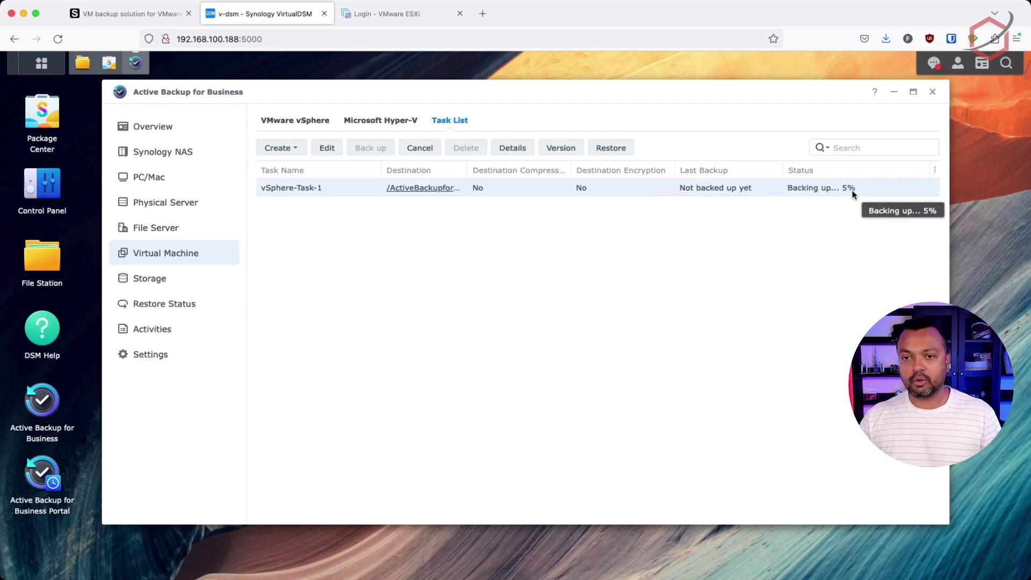
click(511, 148)
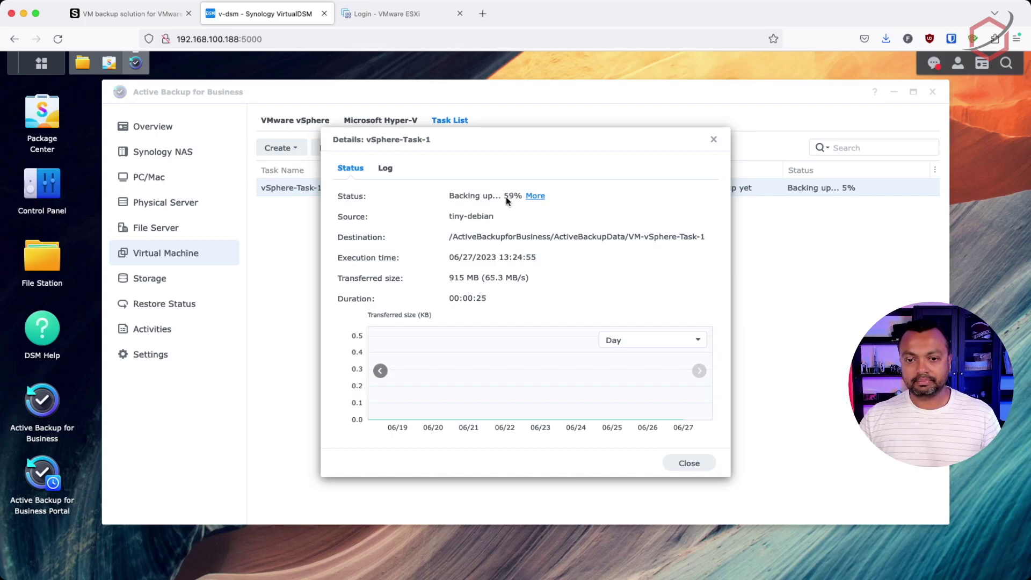
click(387, 167)
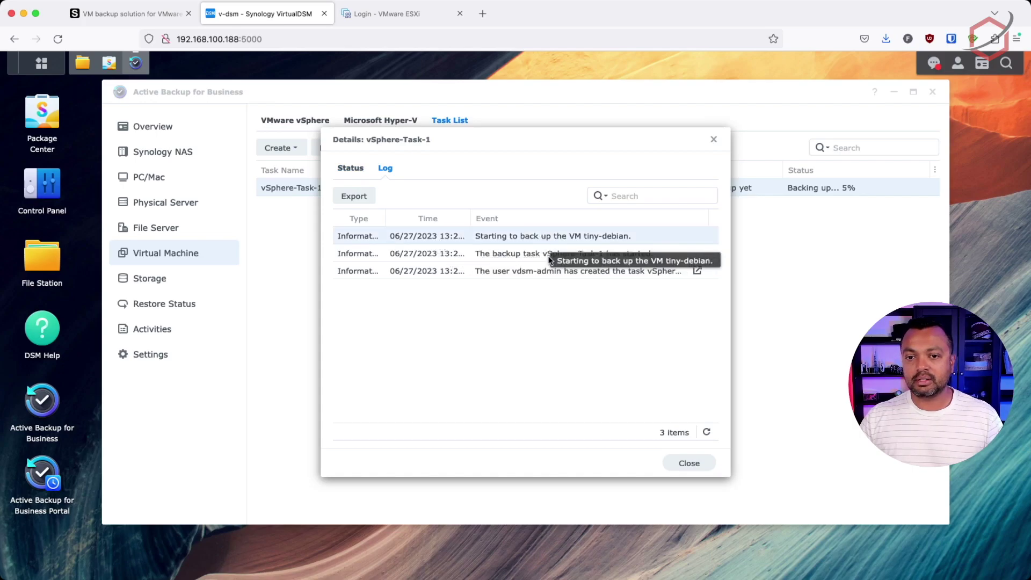
click(355, 177)
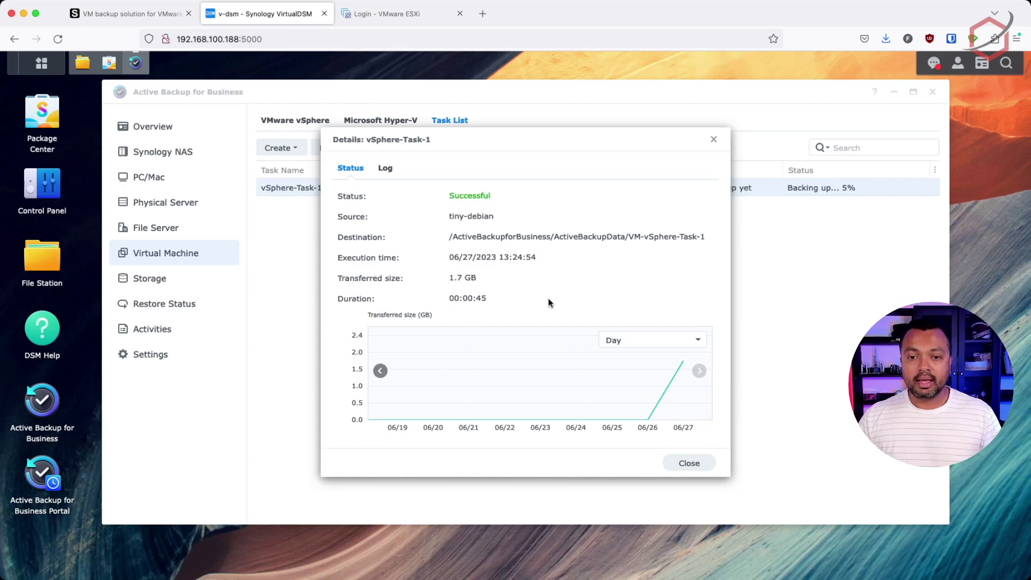
mouse_move(683, 363)
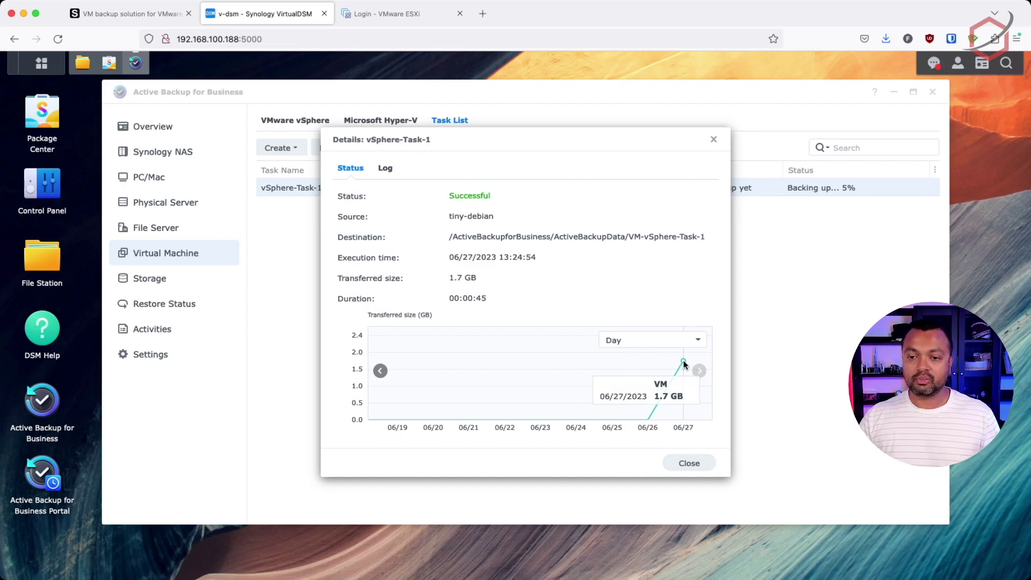
click(689, 463)
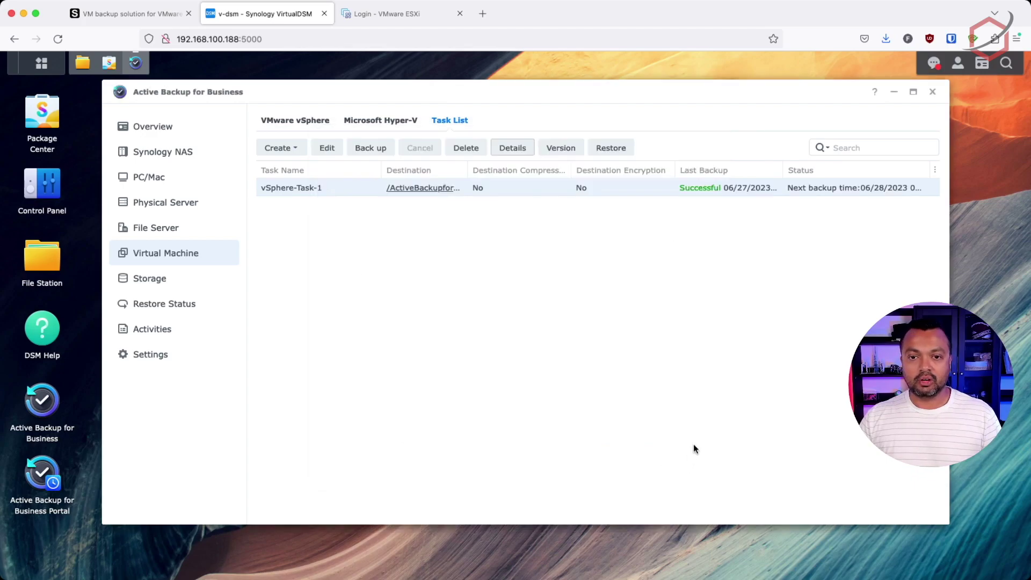
Examine the backup overview, including the backup calendar, storage status, logs and transmission trends.
click(181, 137)
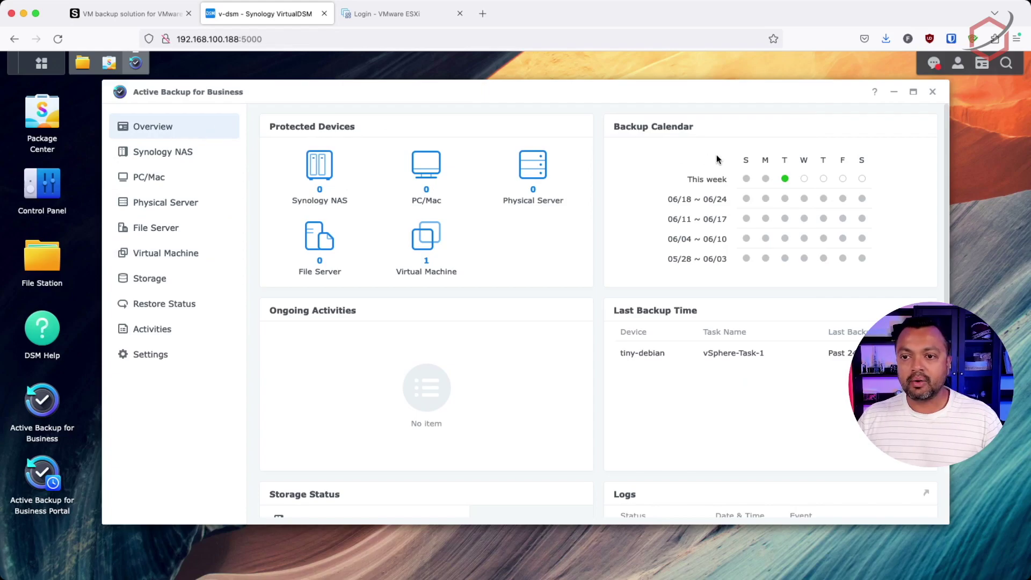
mouse_move(786, 181)
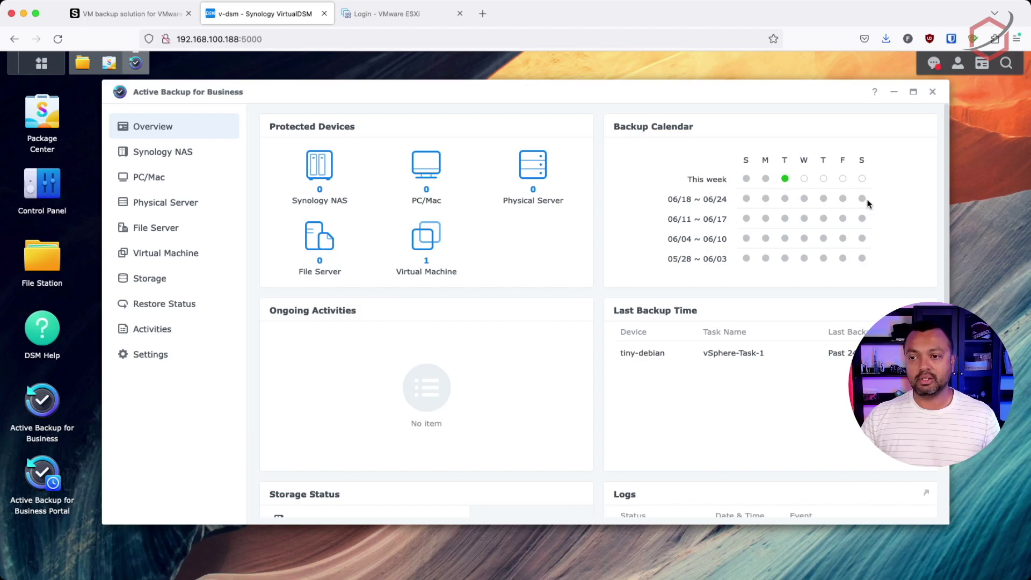
scroll(871, 202, down, 5)
scroll(870, 201, down, 1)
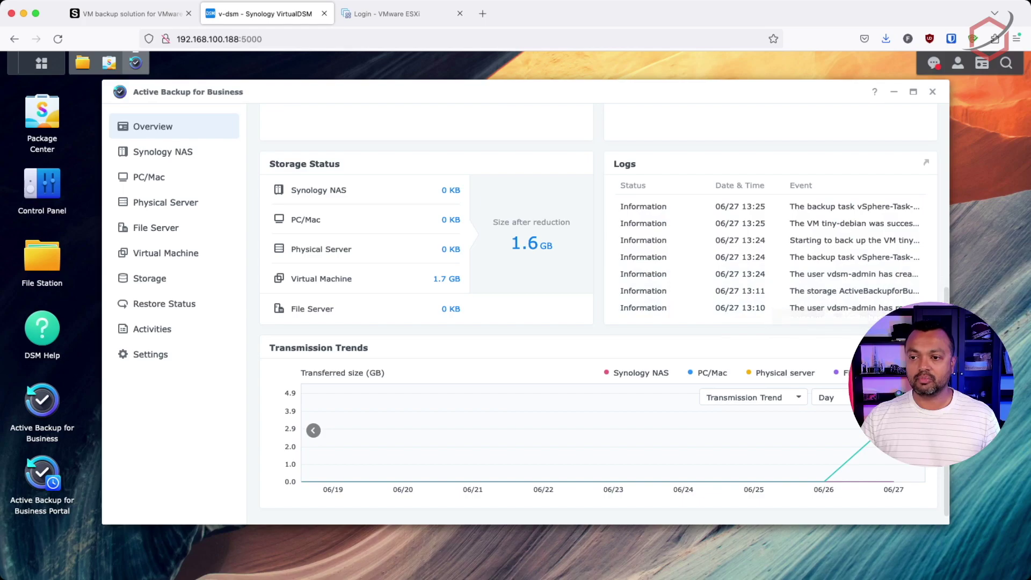
mouse_move(510, 237)
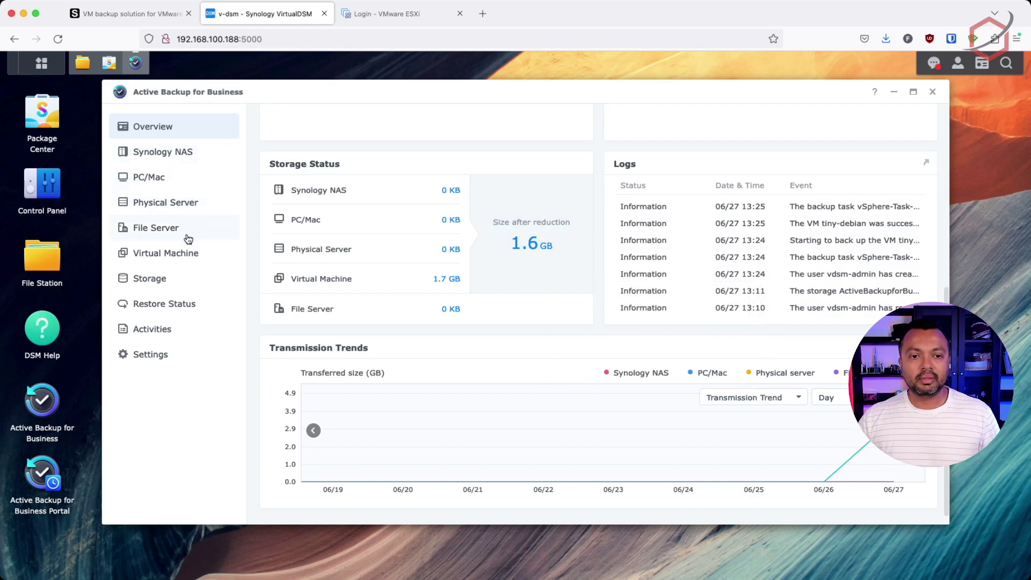
Look through the activity log, task history and reports, and cancel the report generation dialog.
click(179, 330)
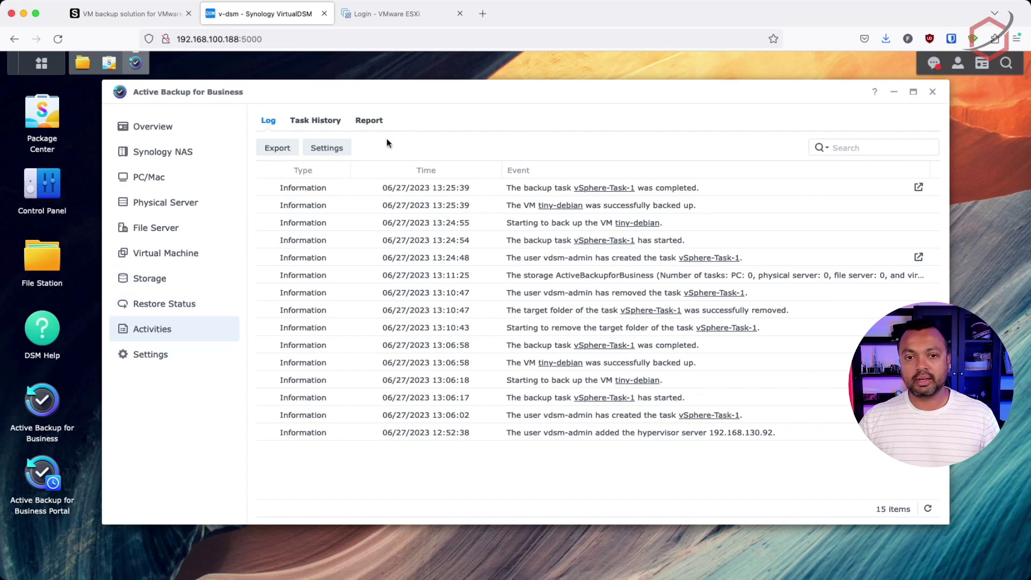
click(337, 124)
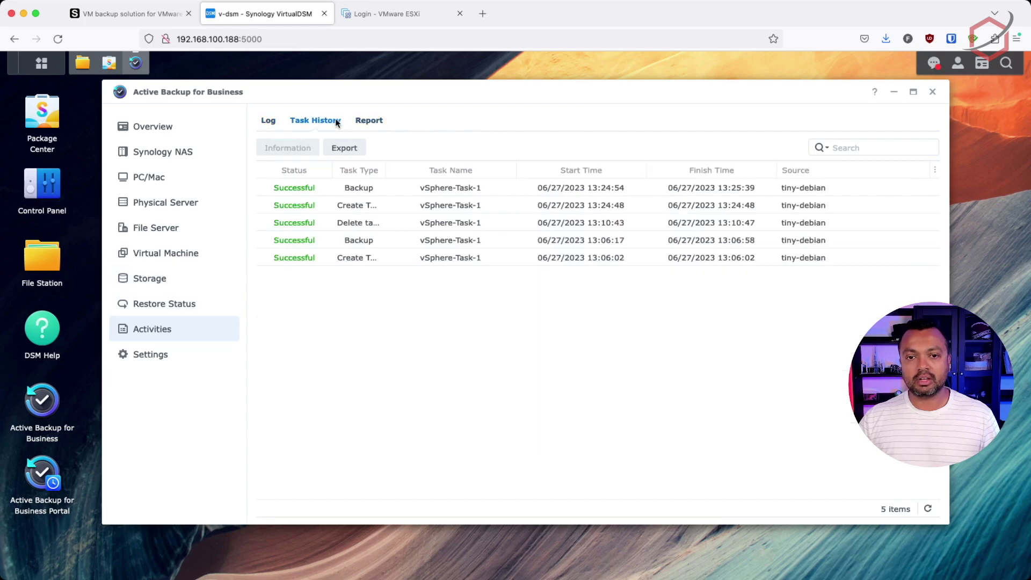
click(364, 123)
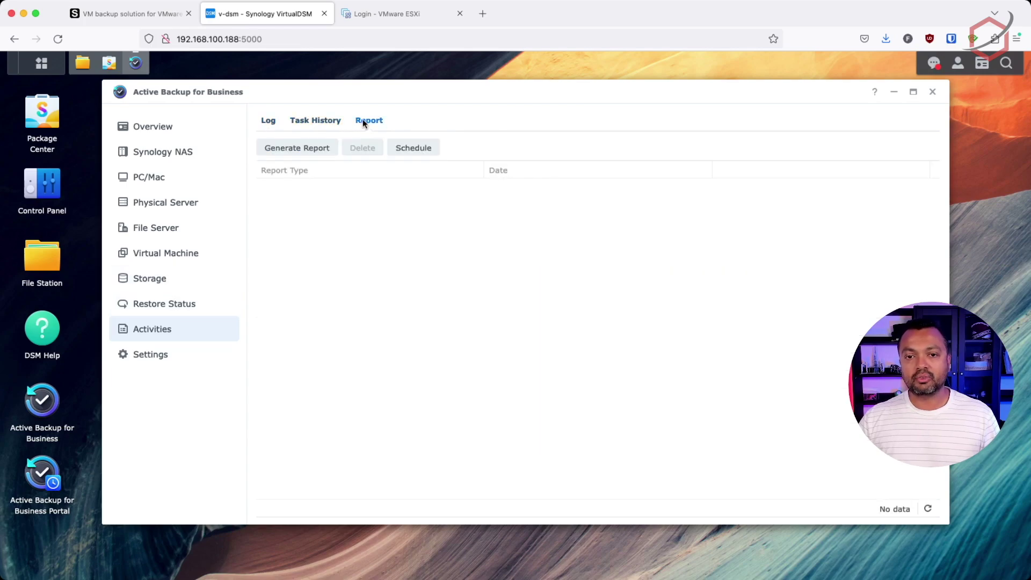
click(330, 154)
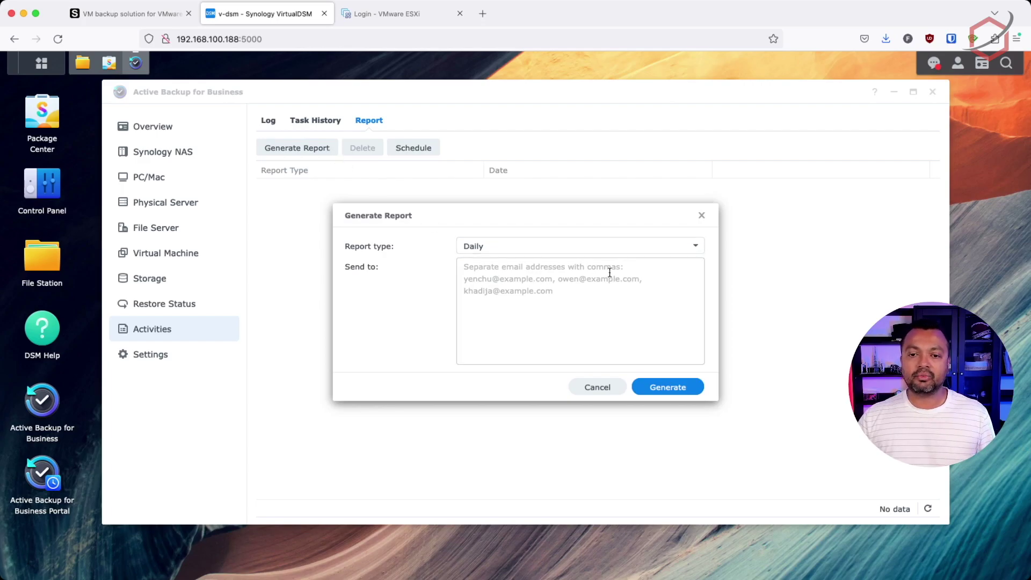
click(605, 387)
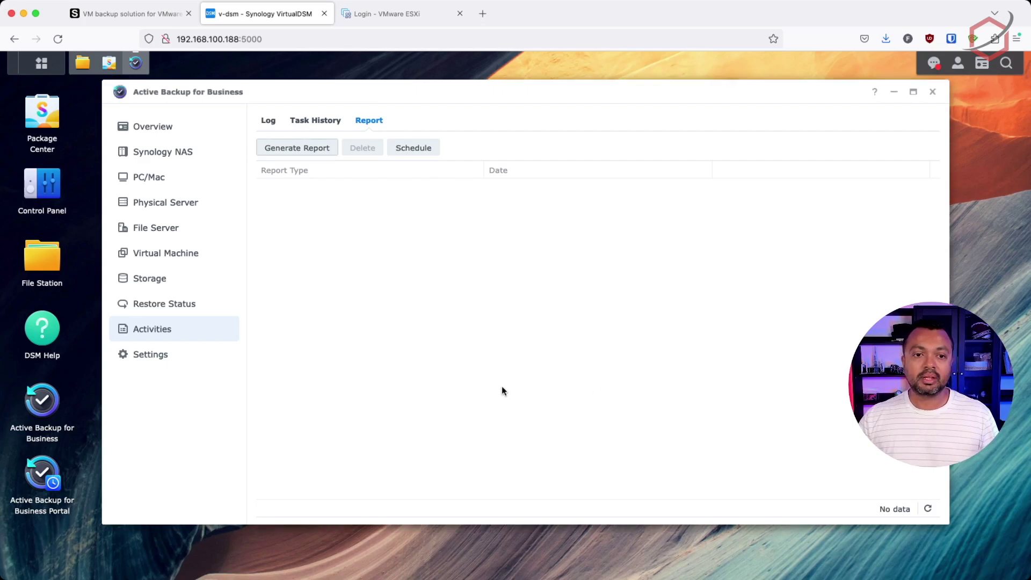
Examine the protected devices and data reduction details of the ActiveBackupforBusiness storage.
click(176, 283)
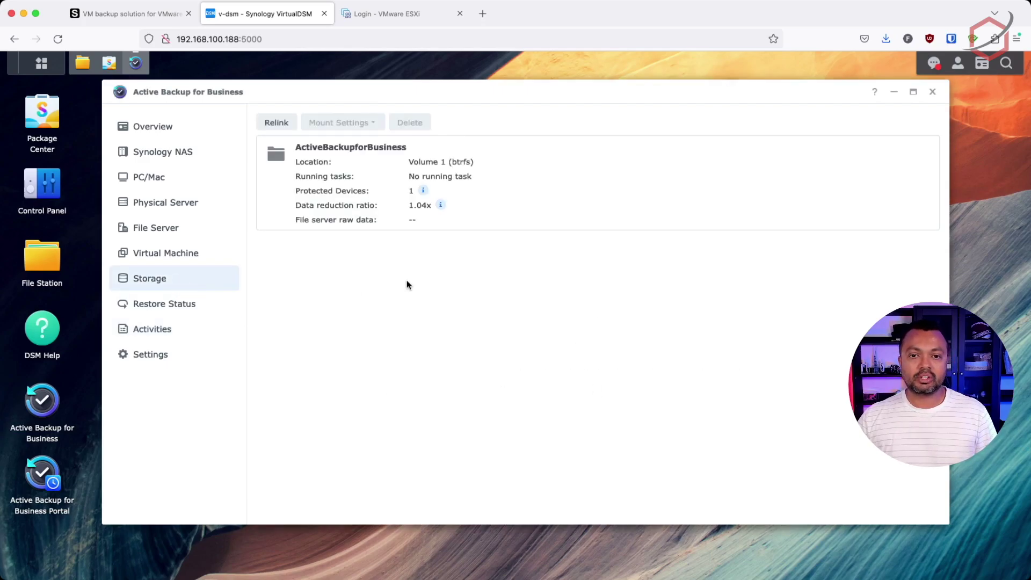
click(547, 215)
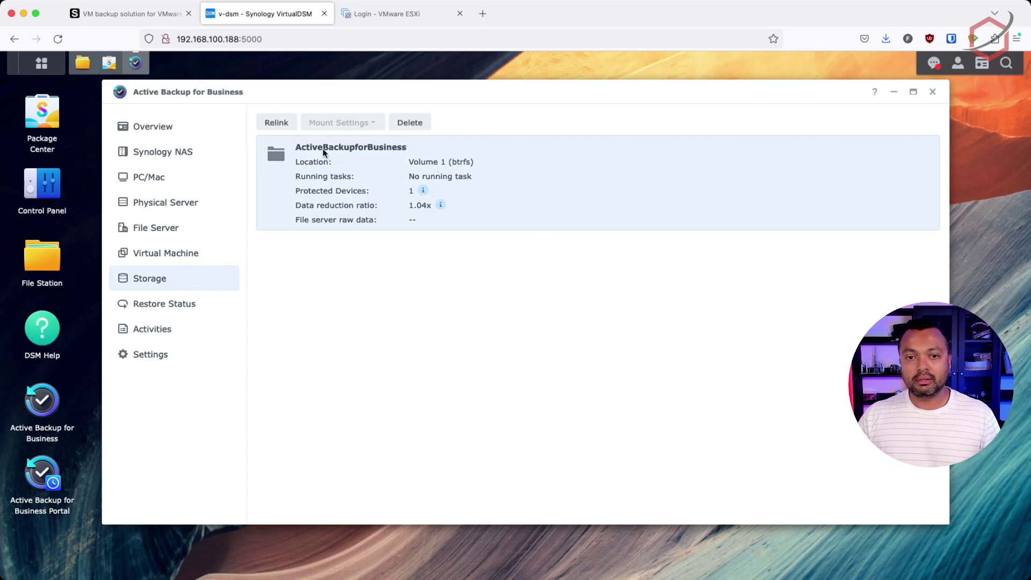
mouse_move(421, 190)
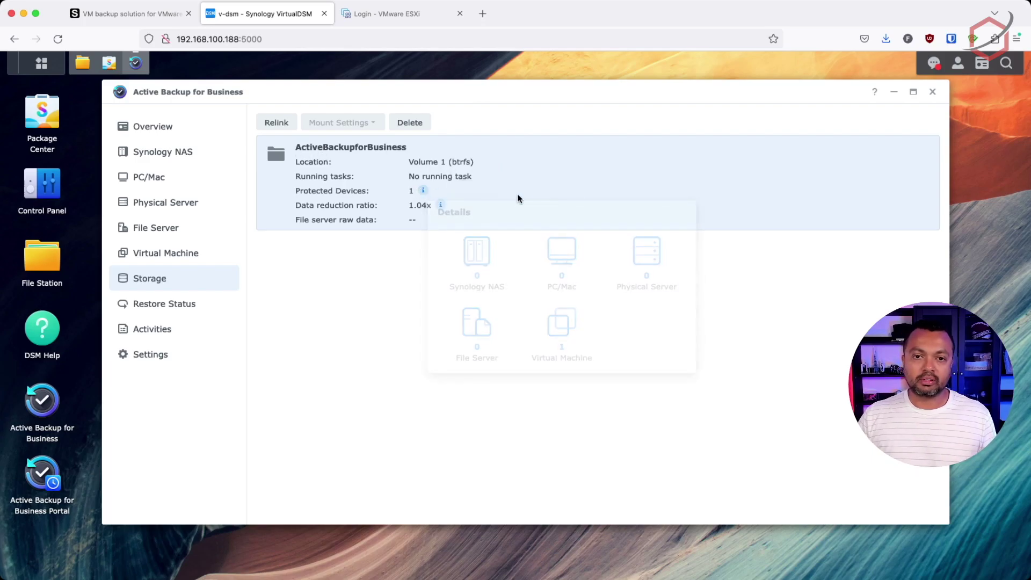
mouse_move(440, 207)
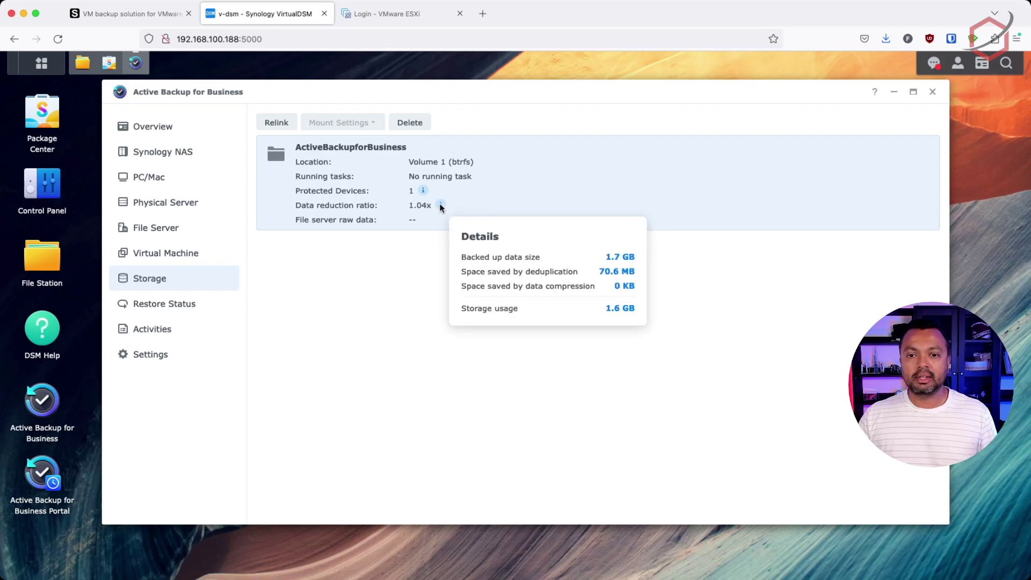